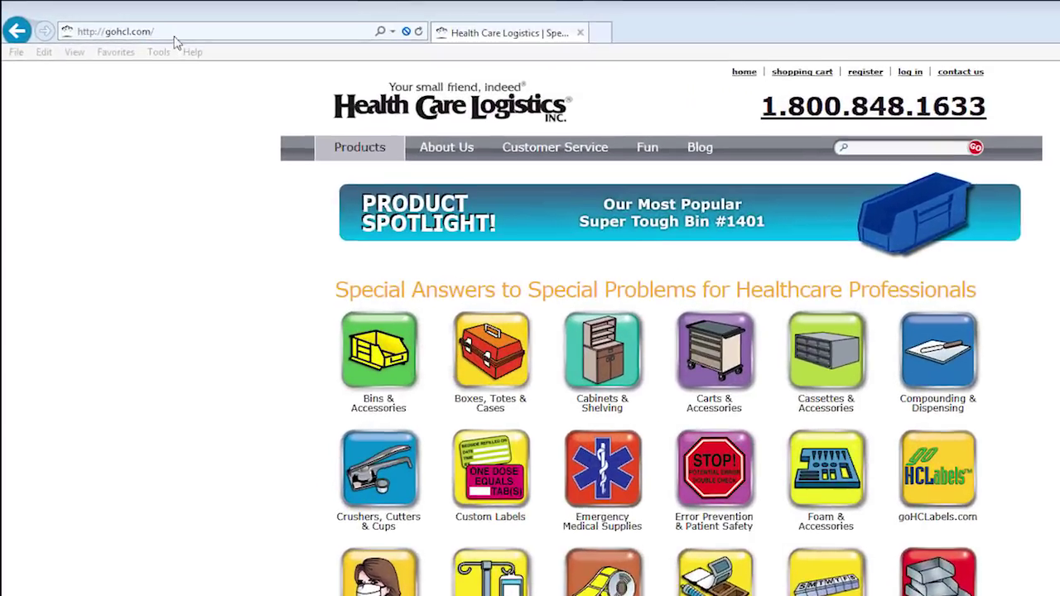
pyautogui.click(143, 27)
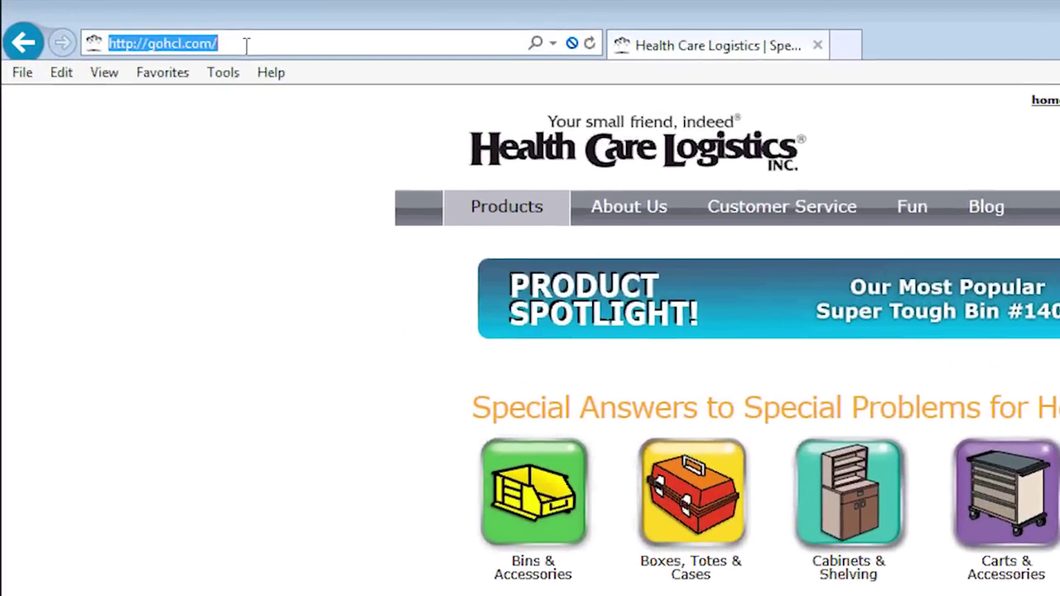
pyautogui.write('www.e')
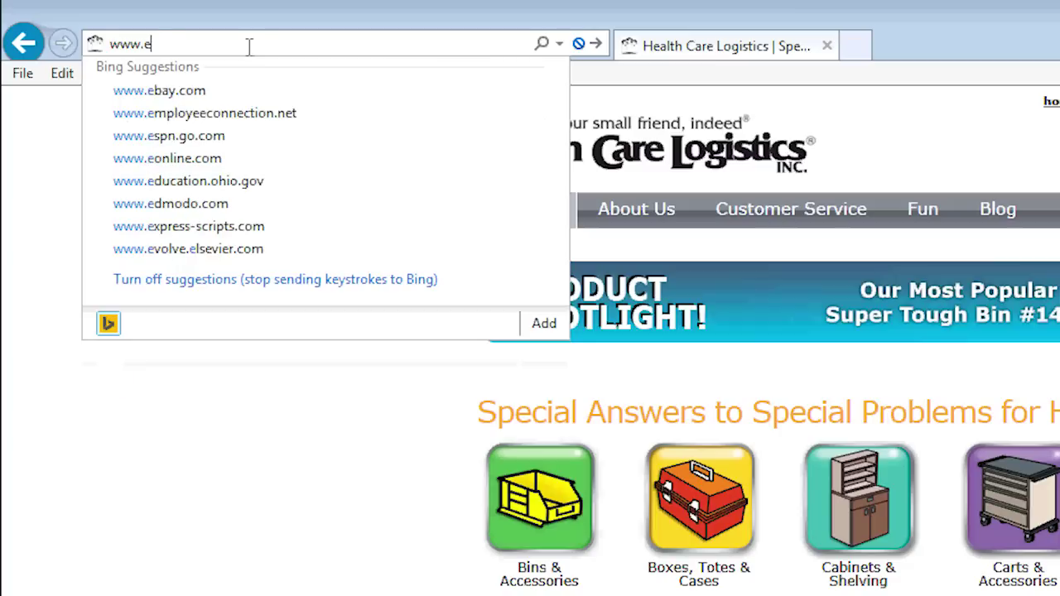
pyautogui.write('asylogusb.com')
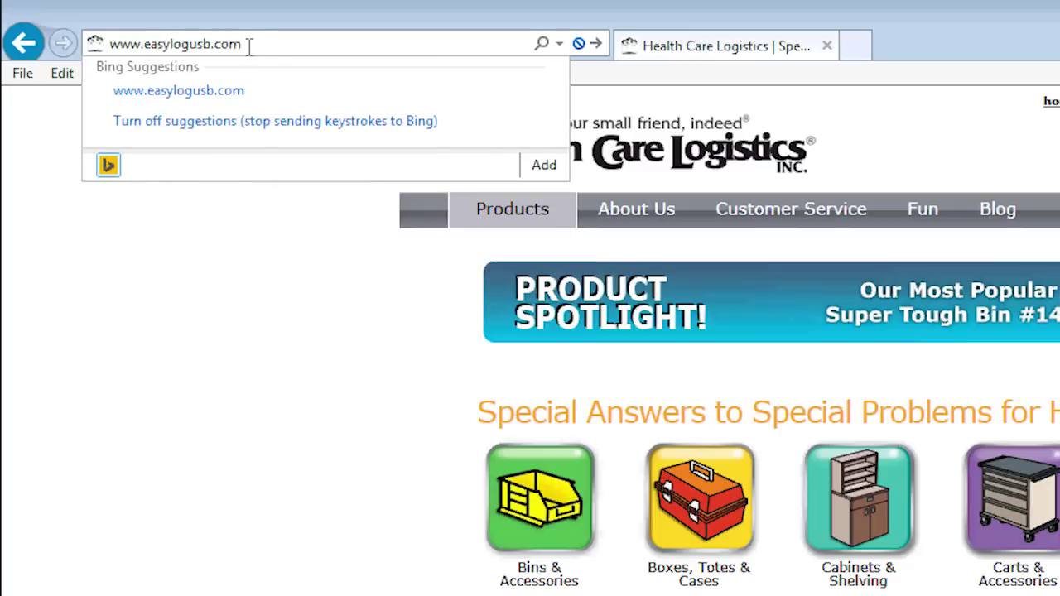
pyautogui.press('Return')
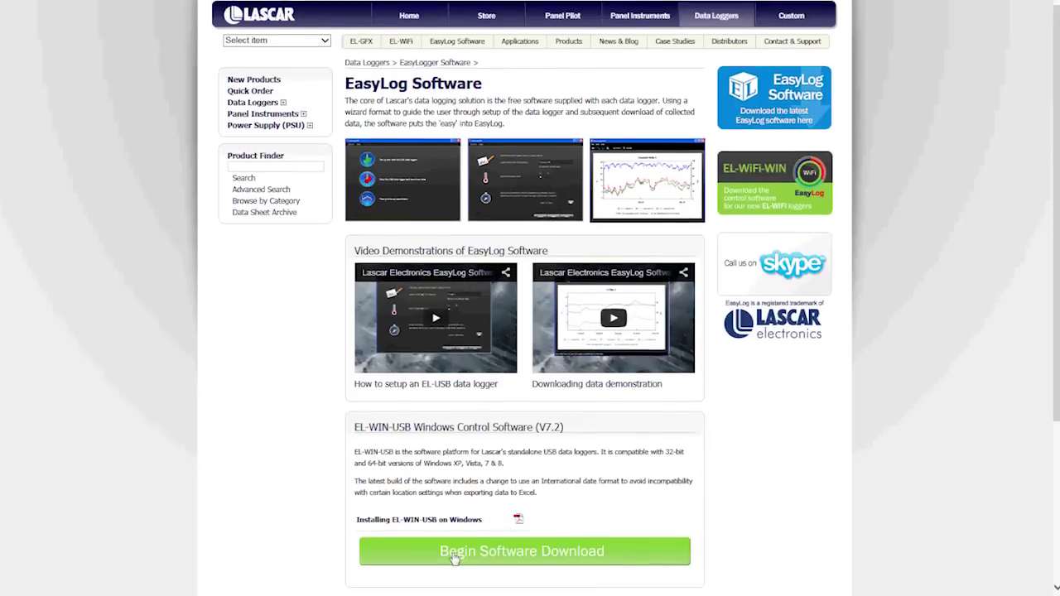
# Step: Download EasyLogUSB.zip and save it into the C:\EasyLog Software folder
pyautogui.click(453, 553)
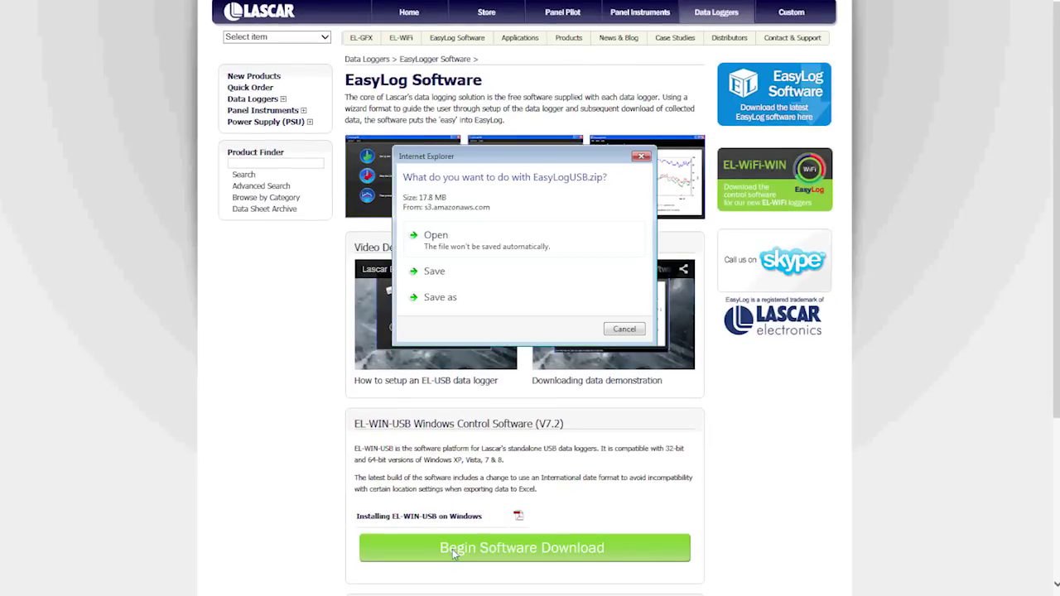
pyautogui.click(443, 298)
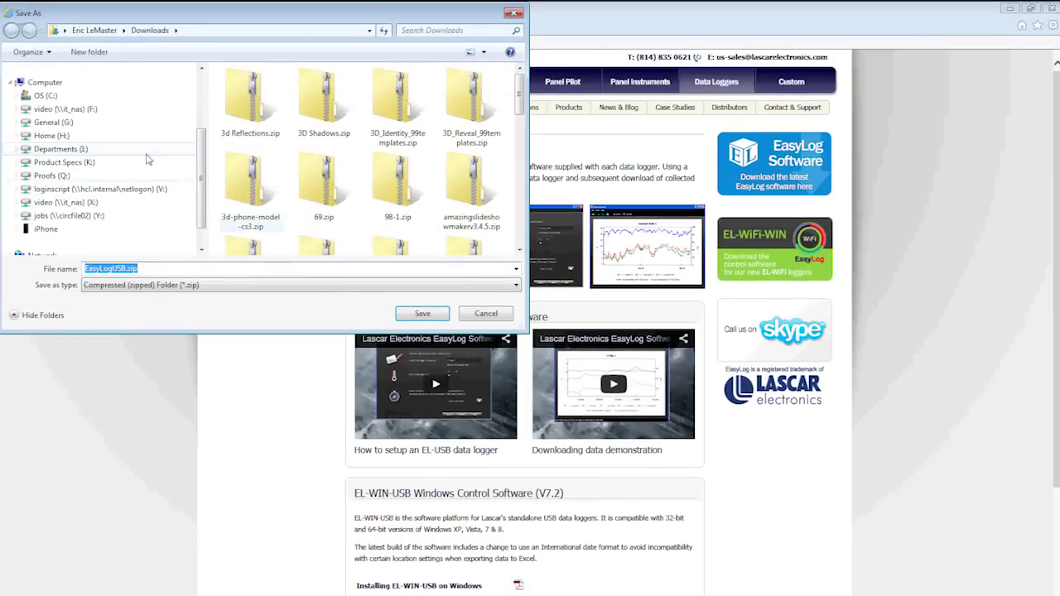
pyautogui.scroll(-2, 58, 98)
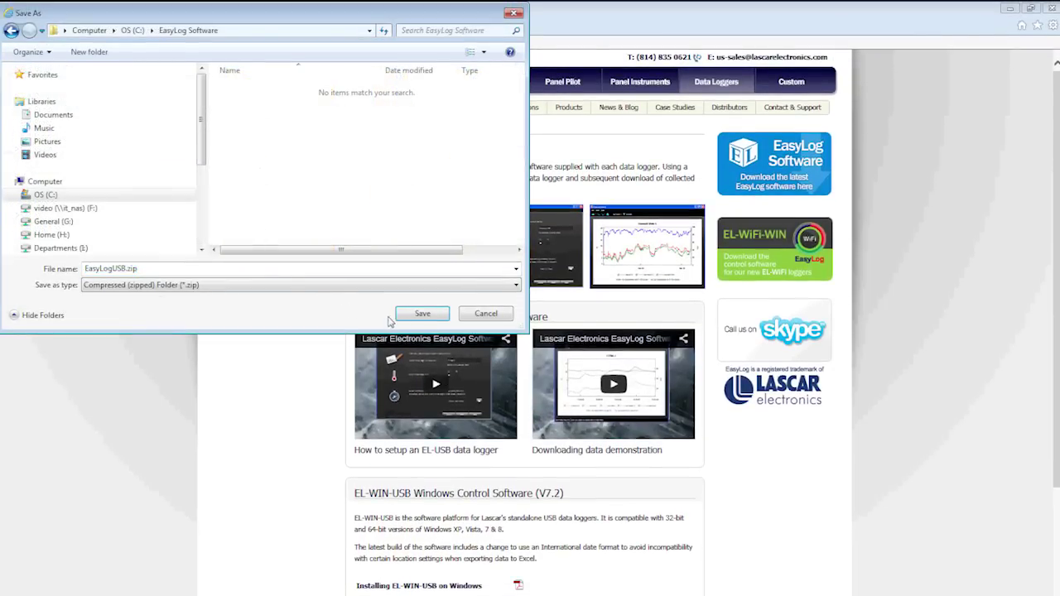
pyautogui.click(406, 314)
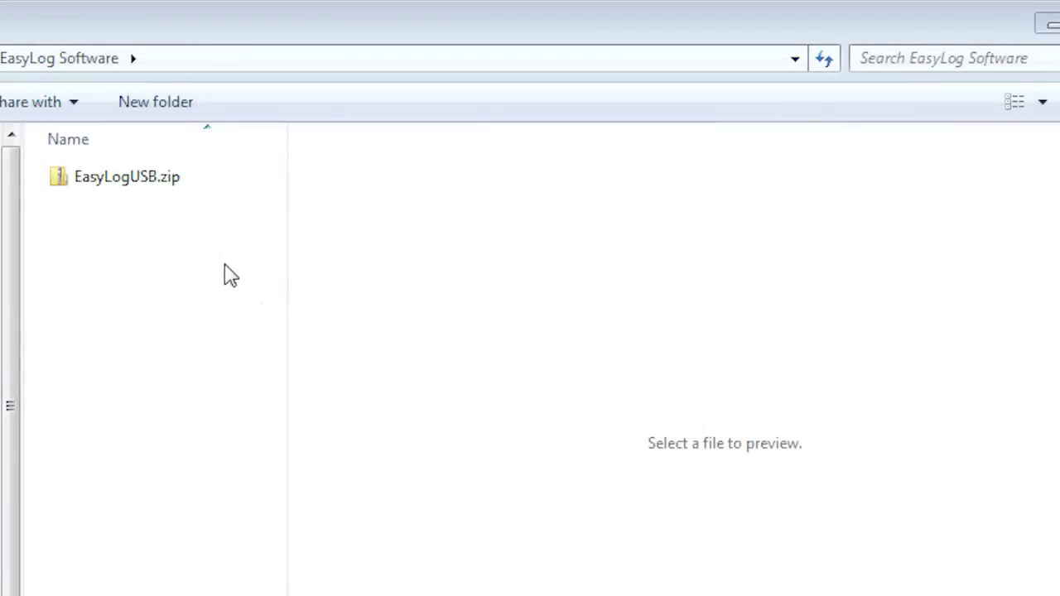
# Step: Extract EasyLogUSB.zip into C:\EasyLog Software\EasyLogUSB and launch the extracted setup.exe
pyautogui.doubleClick(114, 179)
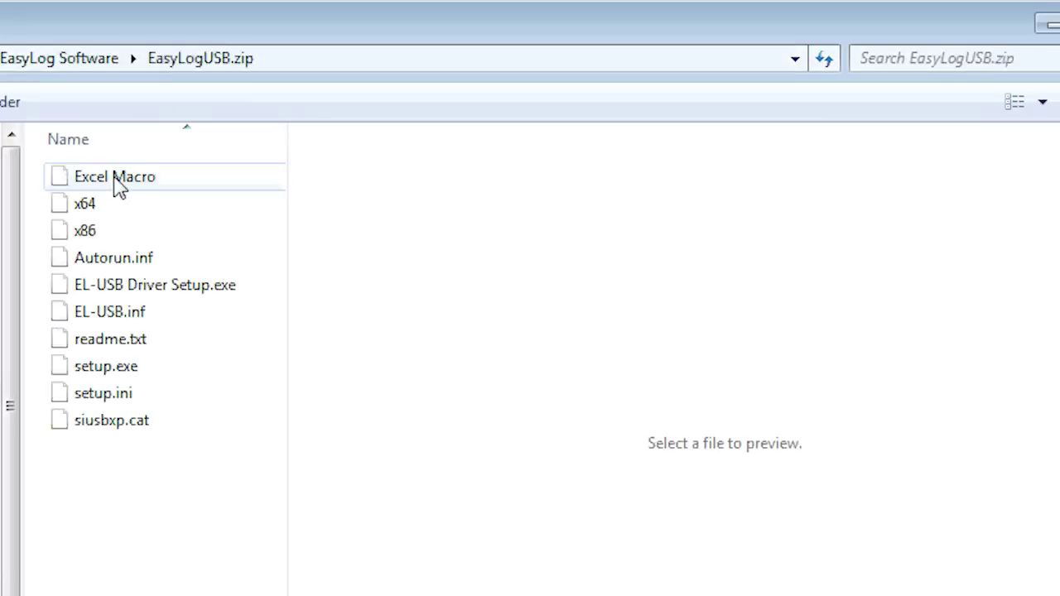
pyautogui.click(108, 377)
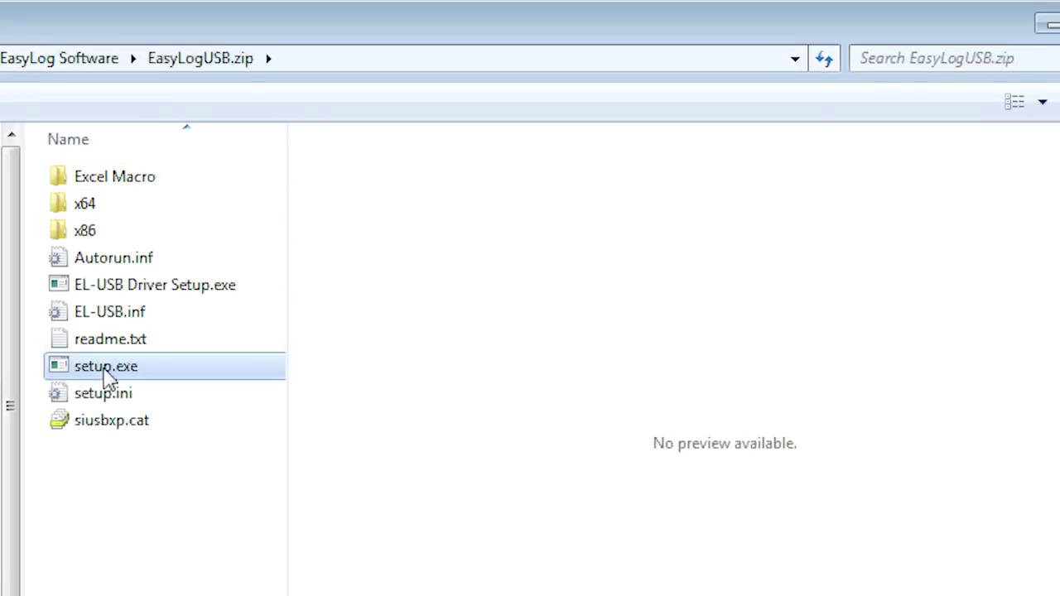
pyautogui.doubleClick(105, 371)
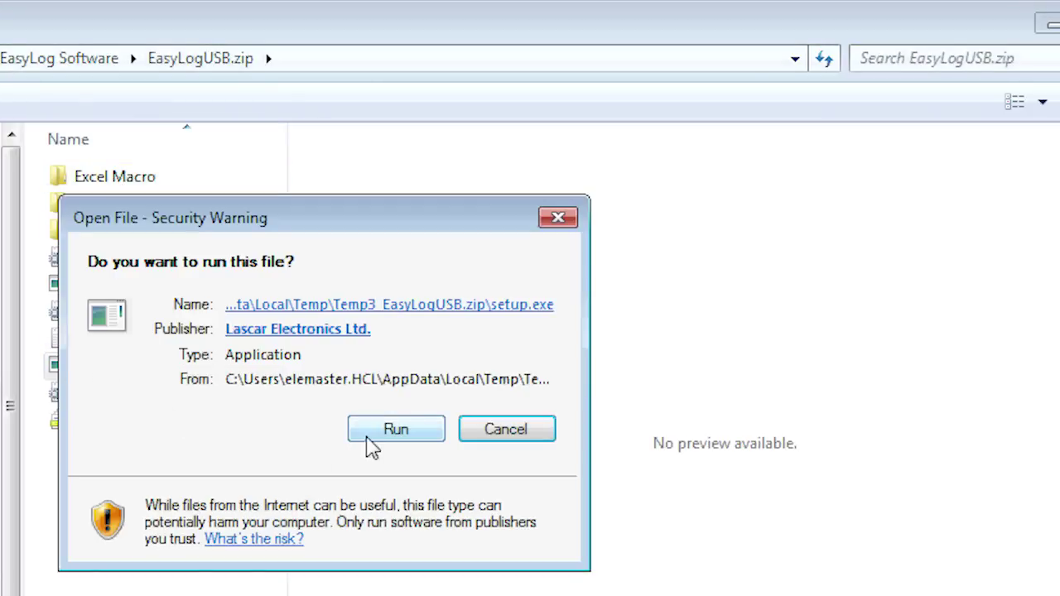
pyautogui.click(366, 437)
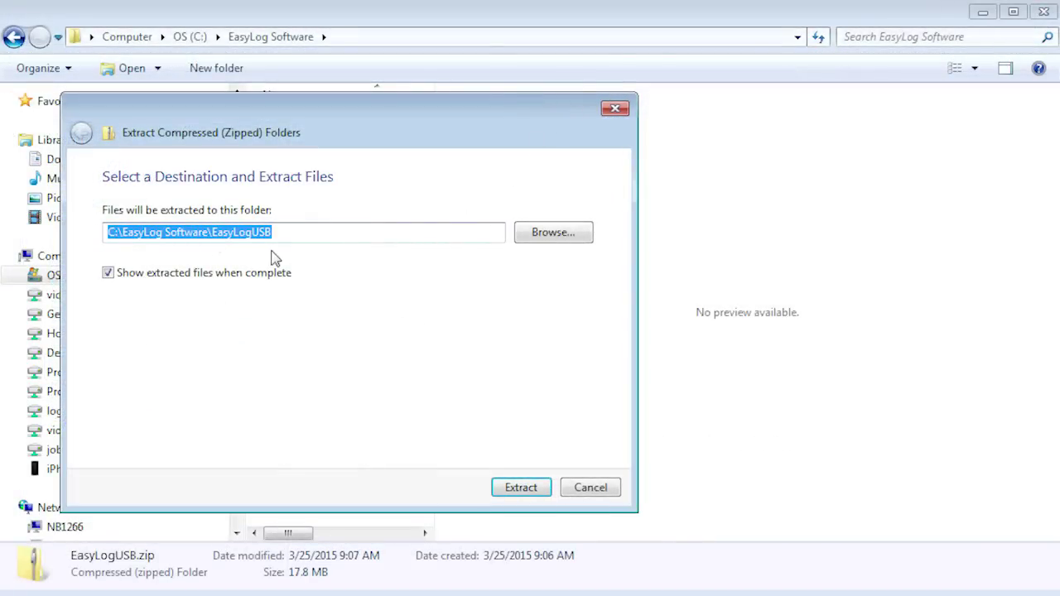
pyautogui.click(502, 489)
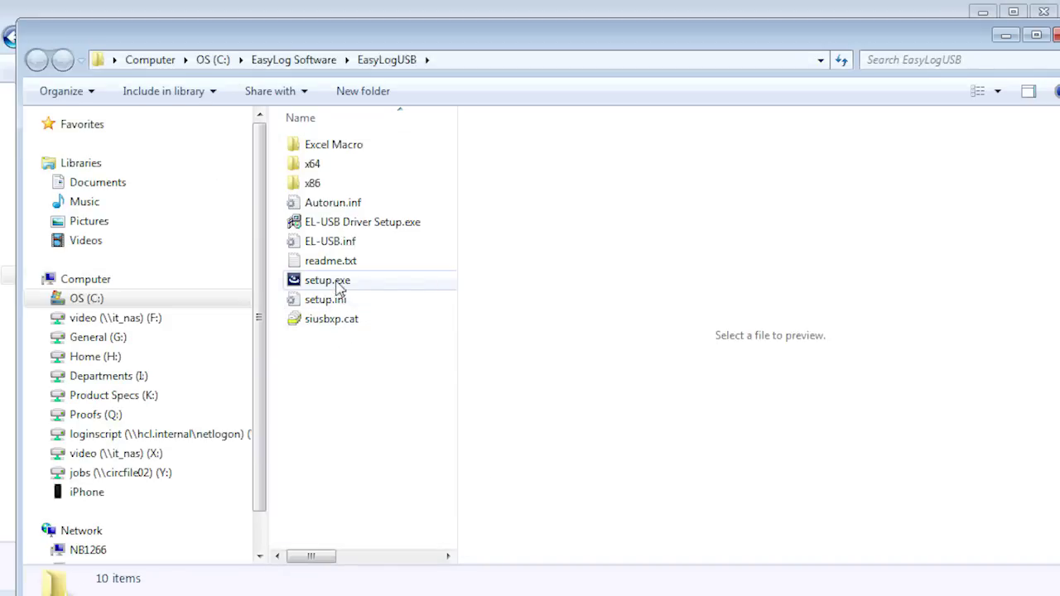
pyautogui.doubleClick(337, 284)
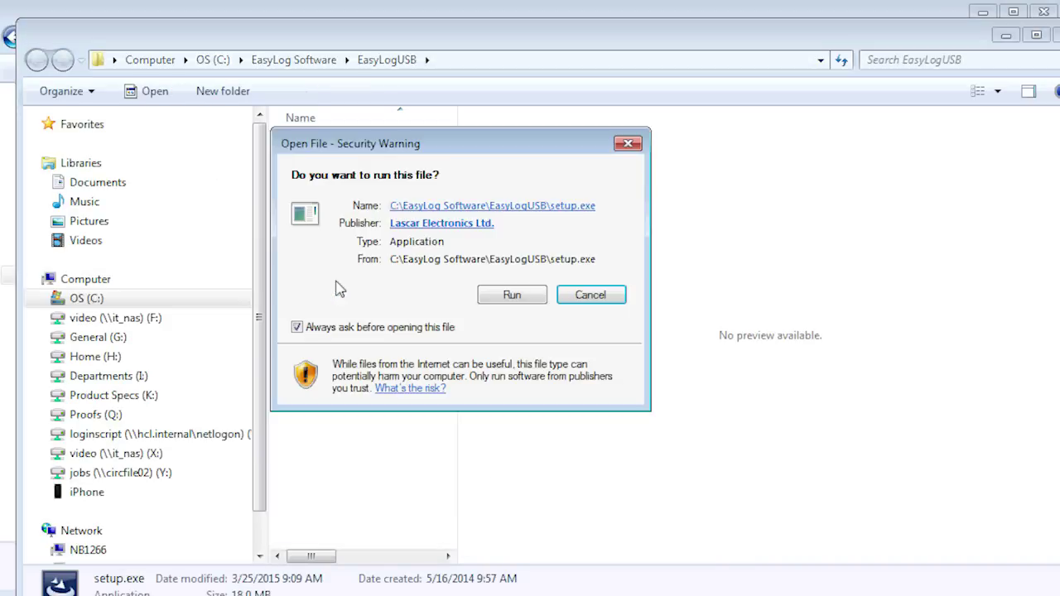
# Step: Run the EasyLog USB InstallShield setup, accepting the license agreement, through to Finish
pyautogui.click(510, 296)
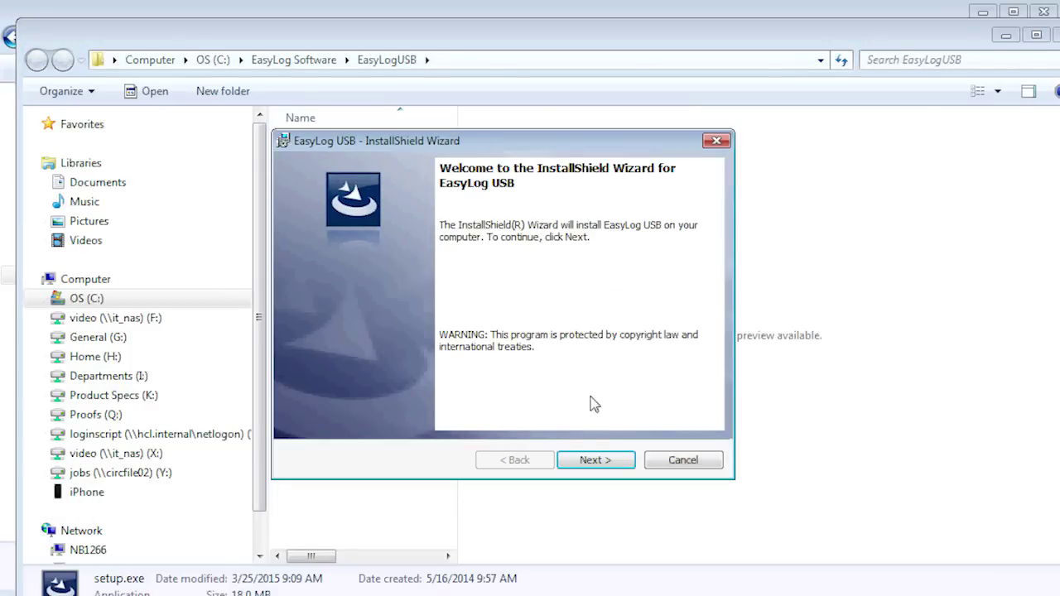
pyautogui.click(591, 462)
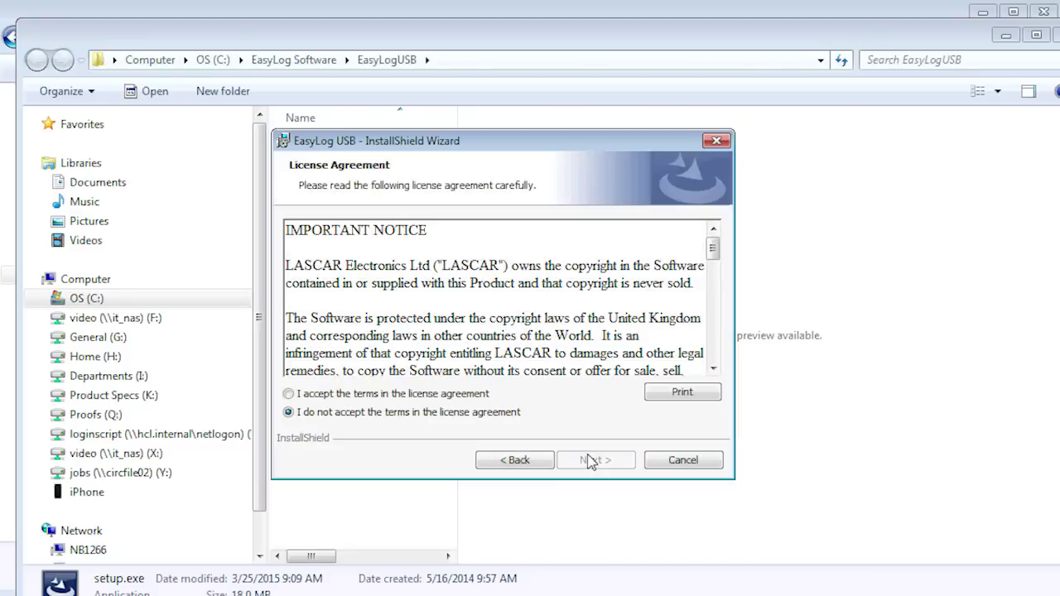
pyautogui.click(462, 396)
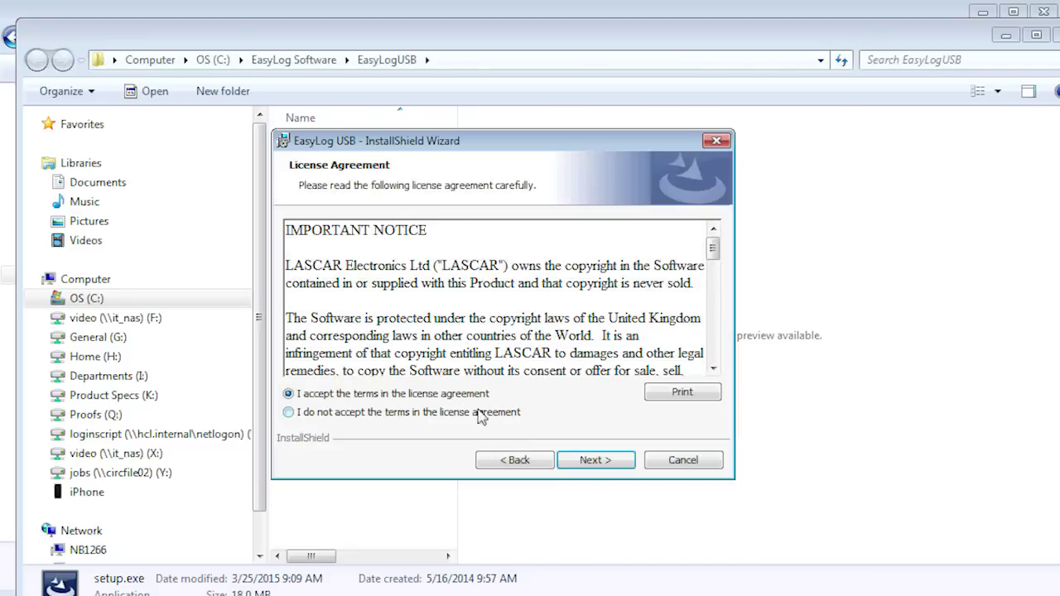
pyautogui.click(593, 461)
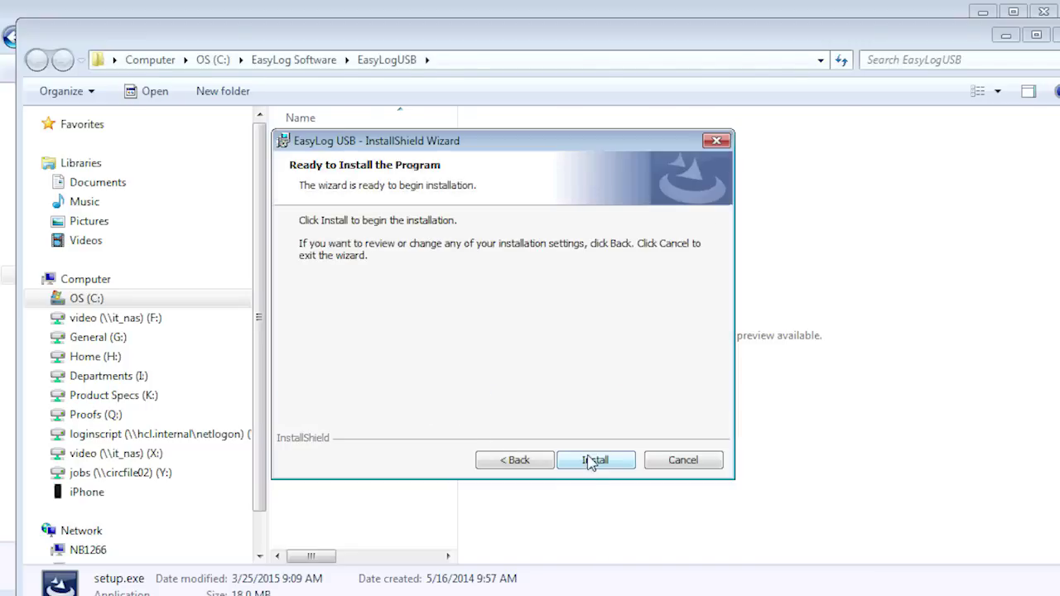
pyautogui.click(592, 461)
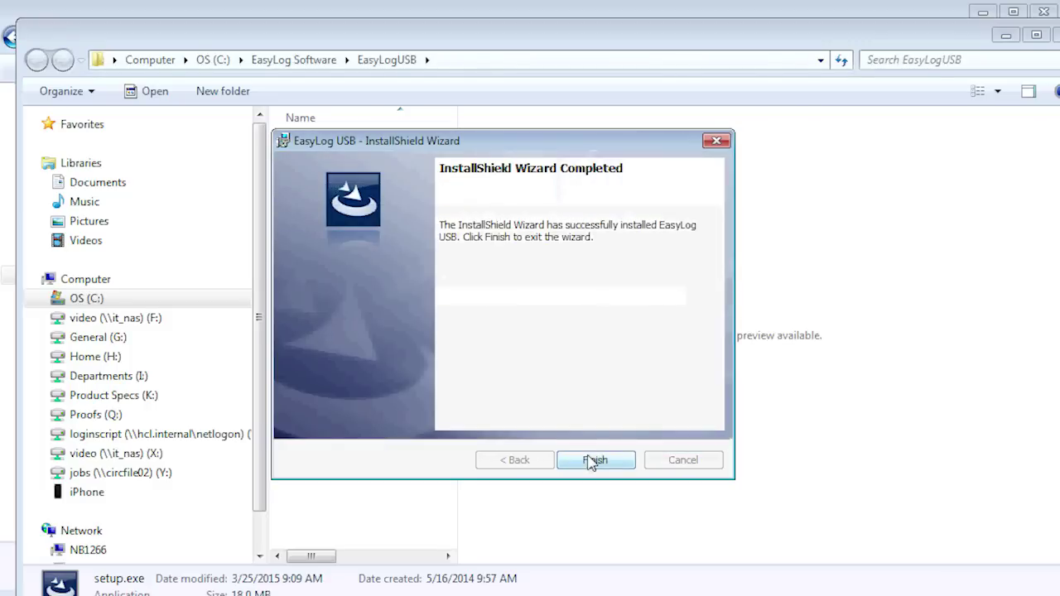
pyautogui.click(592, 461)
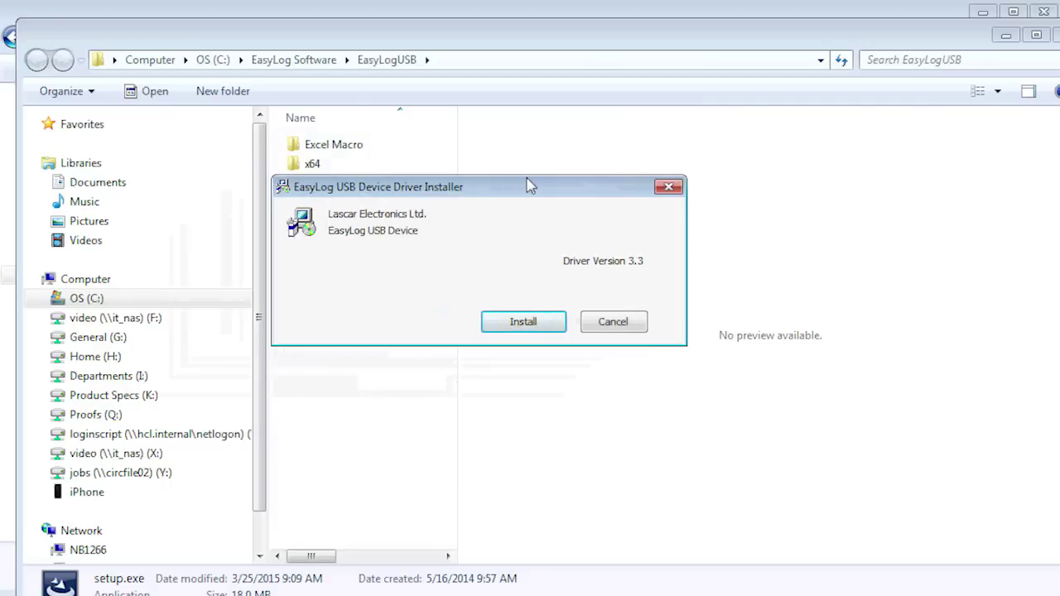
# Step: Install the EasyLog USB device driver and acknowledge the success message
pyautogui.moveTo(530, 186); pyautogui.dragTo(528, 184)
pyautogui.click(527, 323)
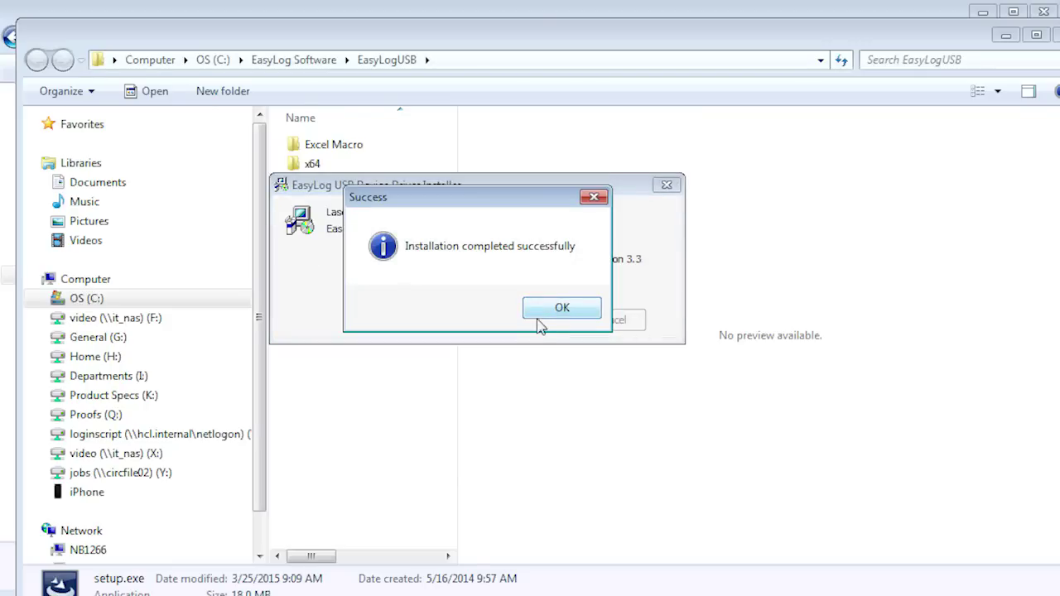
pyautogui.click(550, 313)
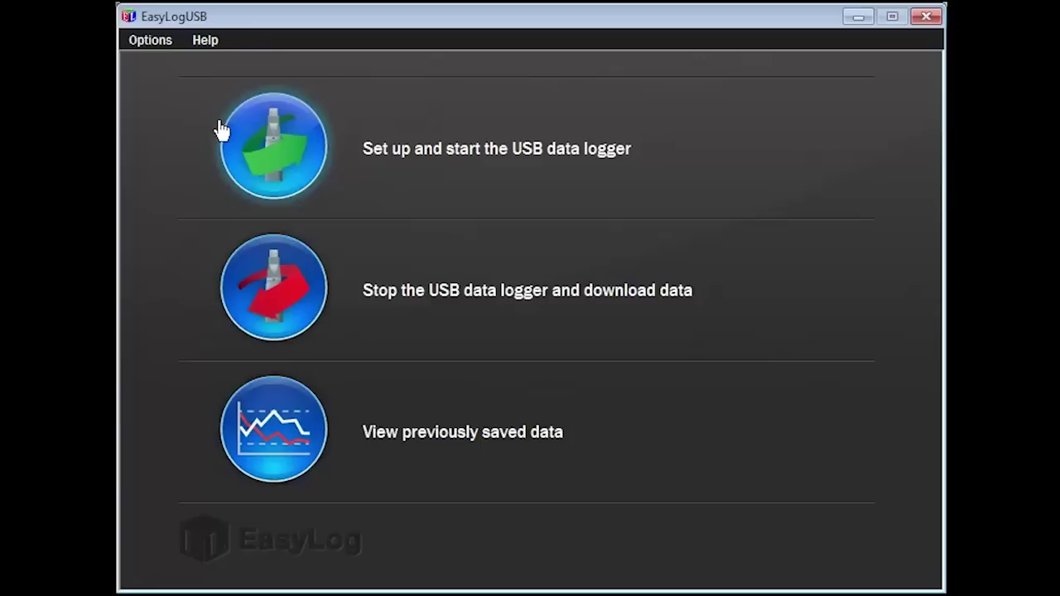
# Step: Start logger setup, name the logger Pharmacy Fridge and record in °F
pyautogui.click(255, 158)
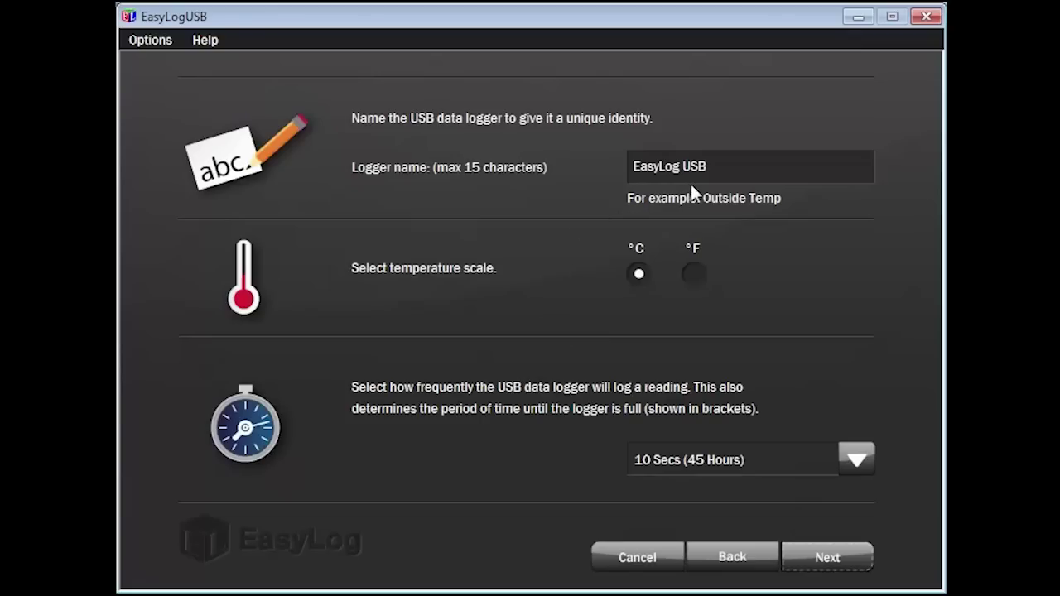
pyautogui.moveTo(720, 169); pyautogui.dragTo(581, 169)
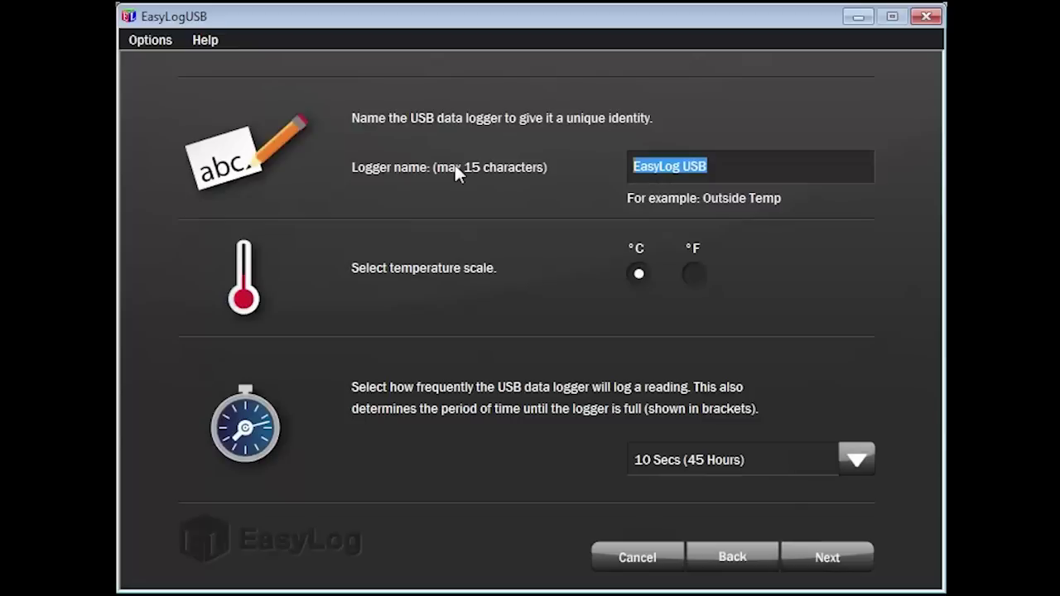
pyautogui.write('Ph')
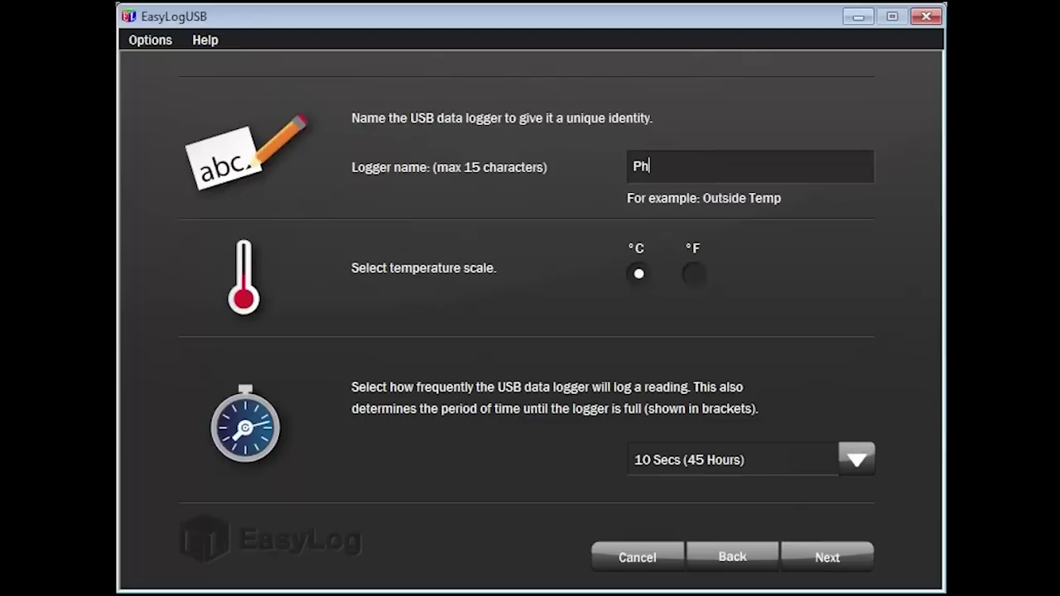
pyautogui.write('armacy Fridge')
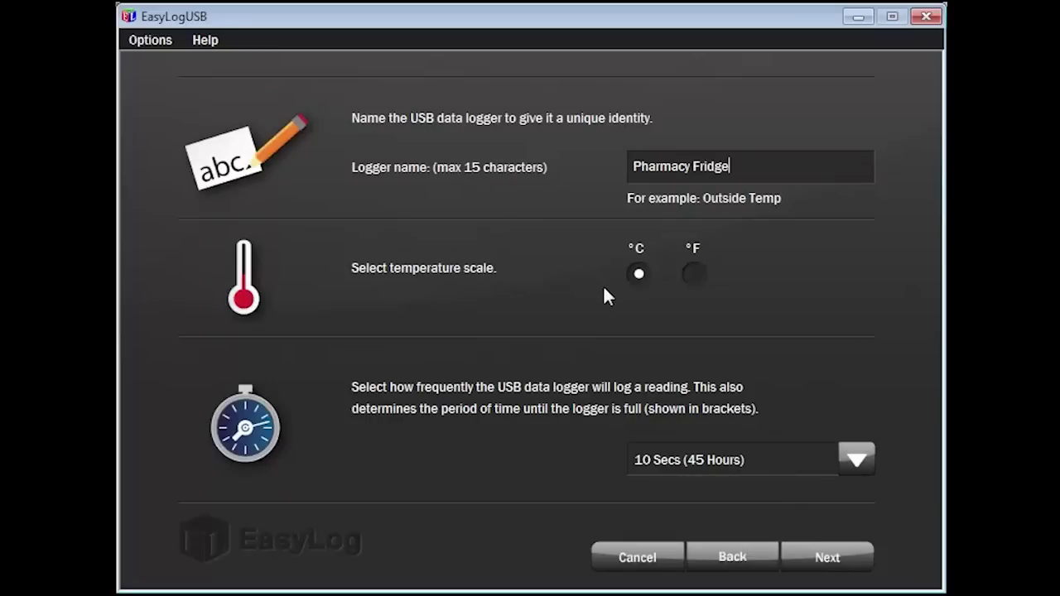
pyautogui.click(694, 275)
# Step: Set the logging interval to 2 Mins (22 Days) and continue to display options
pyautogui.click(856, 462)
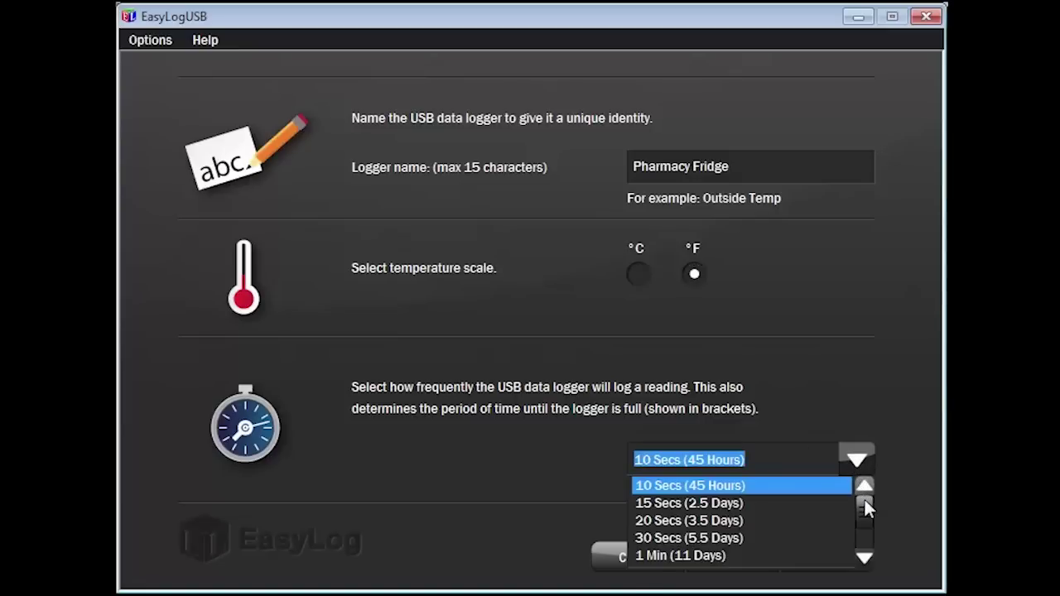
pyautogui.moveTo(864, 500); pyautogui.dragTo(868, 542)
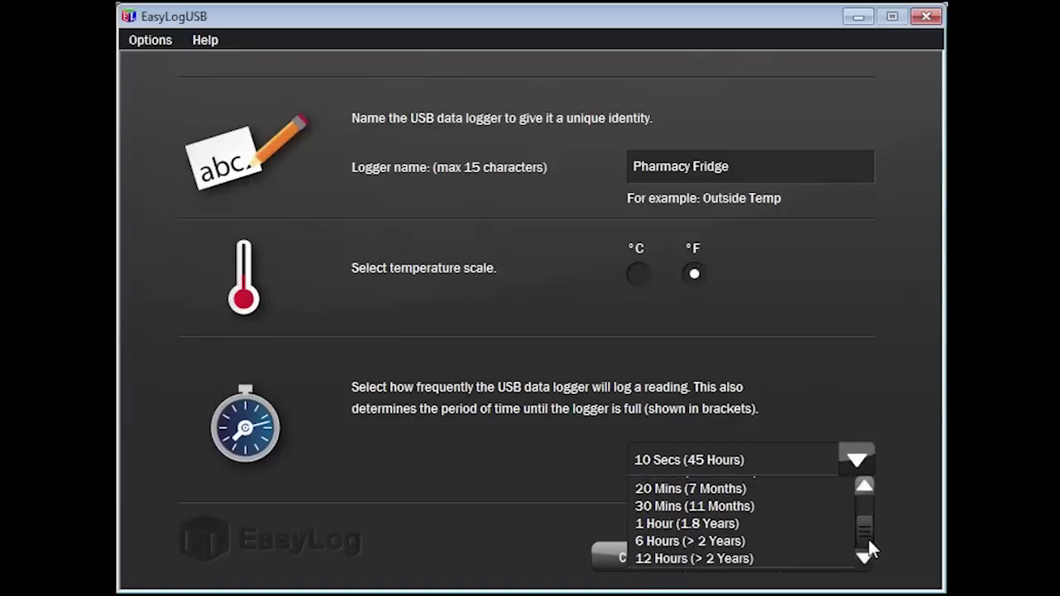
pyautogui.moveTo(867, 530)
pyautogui.mouseDown()
pyautogui.moveTo(868, 499)
pyautogui.moveTo(865, 513)
pyautogui.mouseUp()
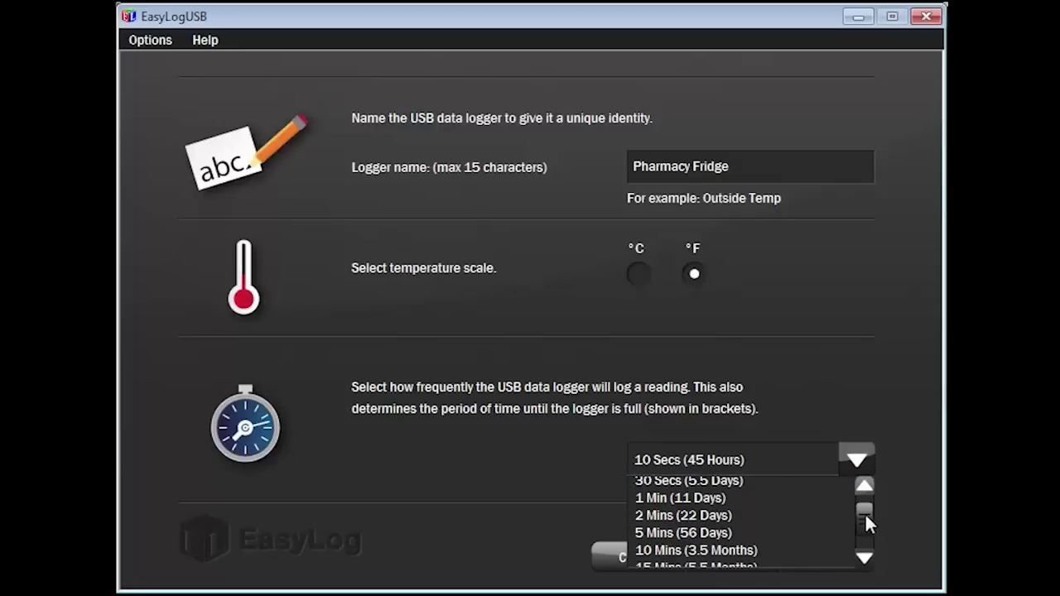
pyautogui.click(804, 515)
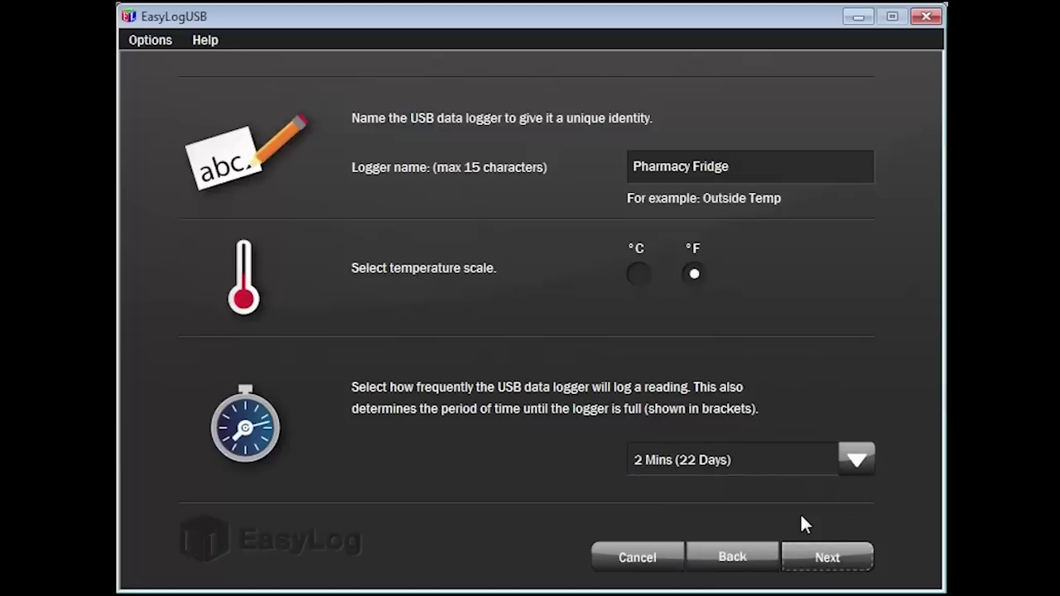
pyautogui.click(829, 560)
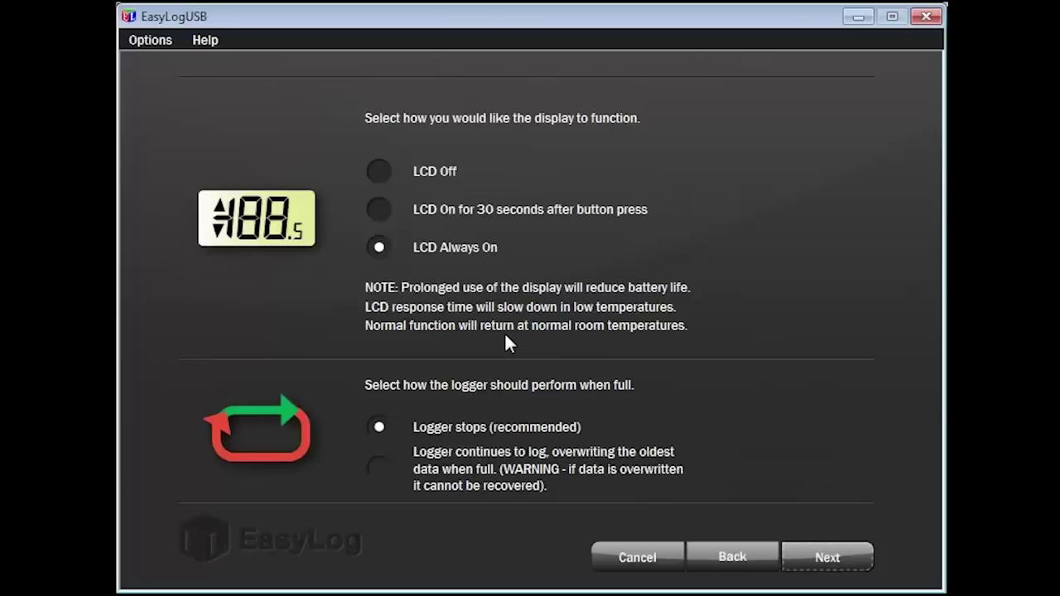
# Step: Choose 'LCD On for 30 seconds after button press', keeping Logger stops when full
pyautogui.click(379, 210)
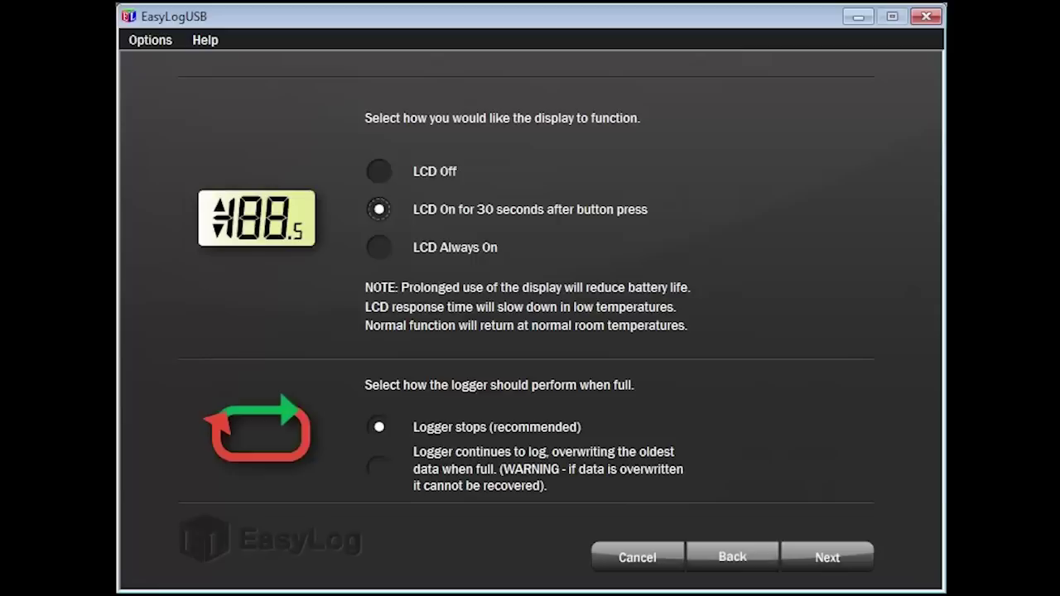
pyautogui.click(871, 567)
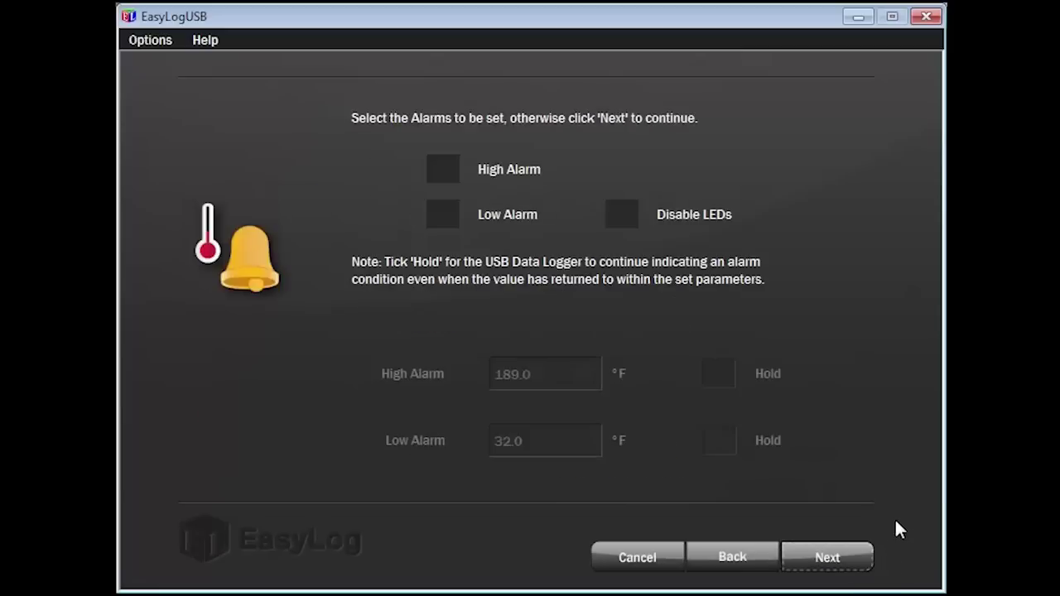
# Step: Enable the high and low temperature alarms, keeping the alarm LEDs on
pyautogui.click(445, 172)
pyautogui.click(444, 216)
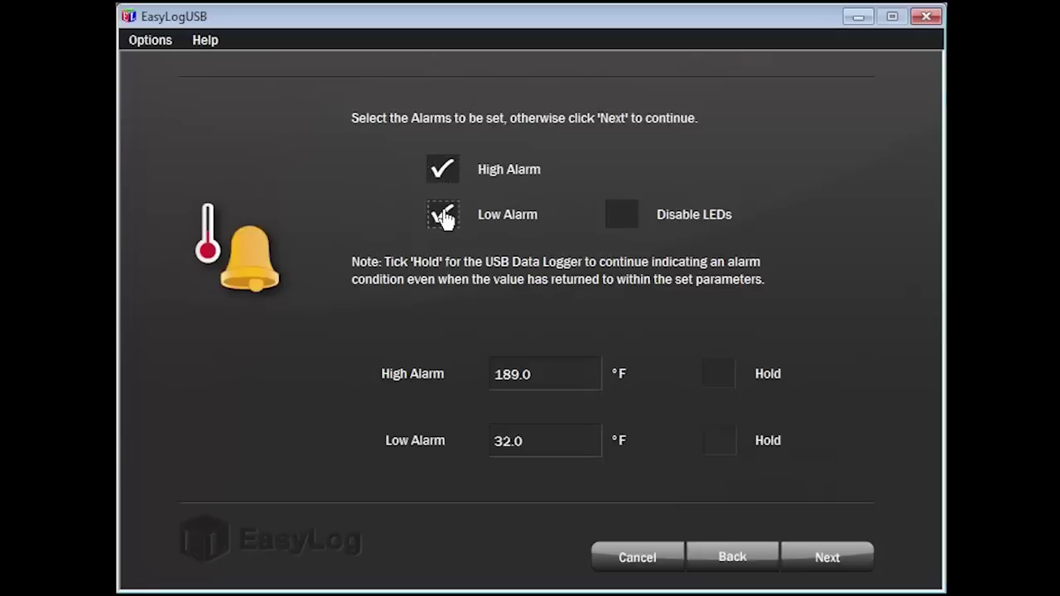
pyautogui.click(622, 216)
pyautogui.click(621, 216)
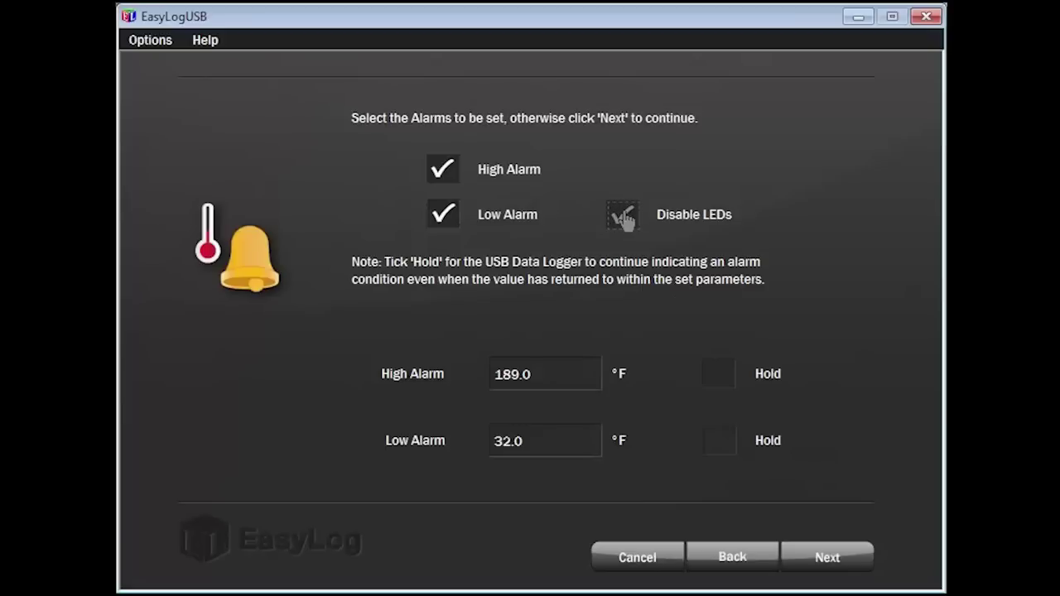
# Step: Set the High Alarm to 45.0 °F and the Low Alarm to 34.0 °F
pyautogui.click(549, 379)
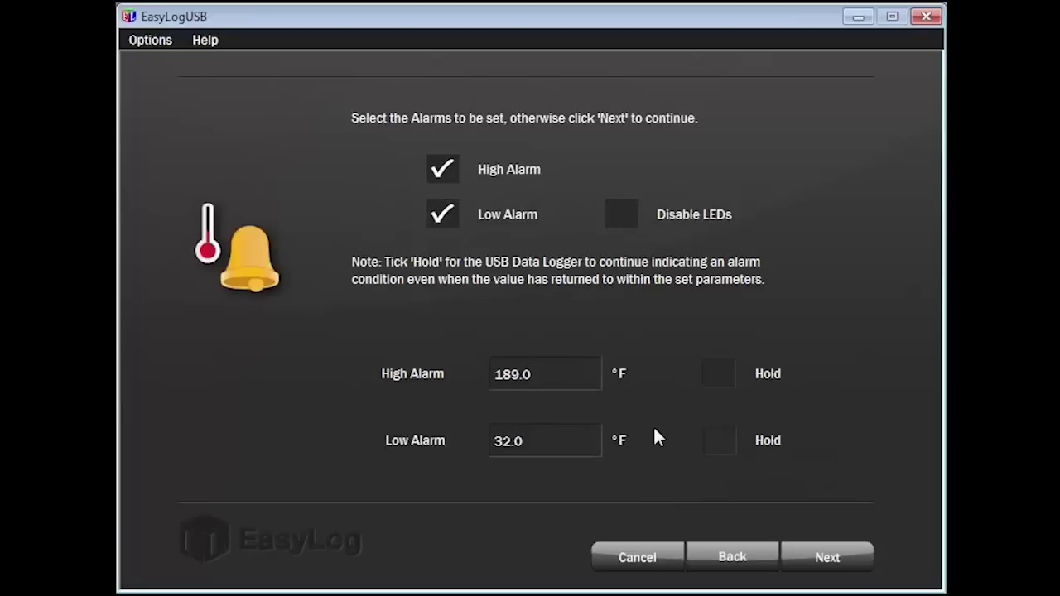
pyautogui.press('Left')
pyautogui.press('Left')
pyautogui.press('BackSpace')
pyautogui.press('BackSpace')
pyautogui.press('BackSpace')
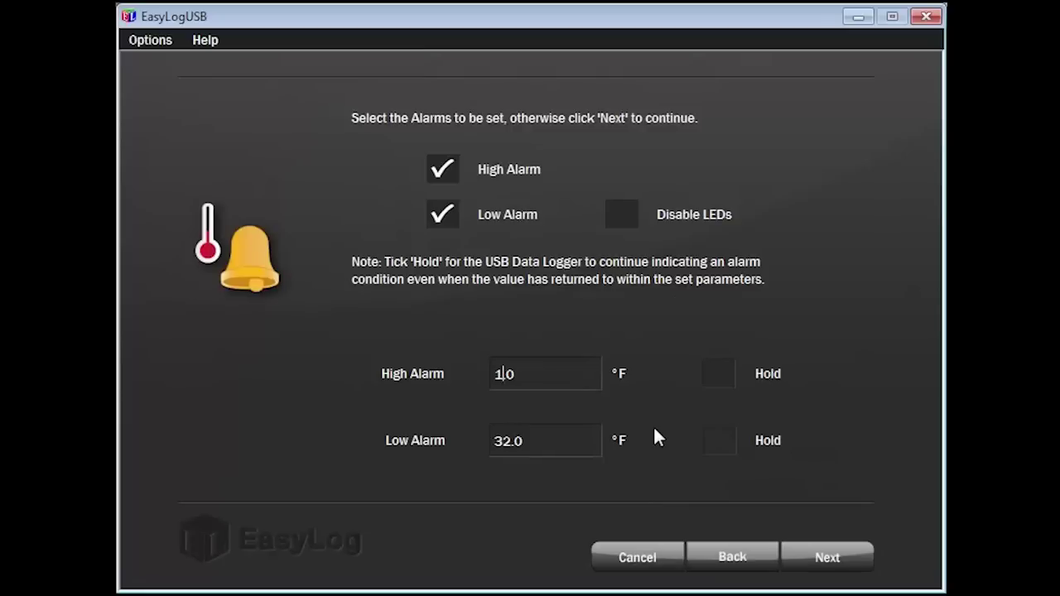
pyautogui.write('45')
pyautogui.click(500, 441)
pyautogui.press('Delete')
pyautogui.write('4')
# Step: Hold both the low and high alarm indications, then continue to alarm delays
pyautogui.click(720, 443)
pyautogui.click(717, 377)
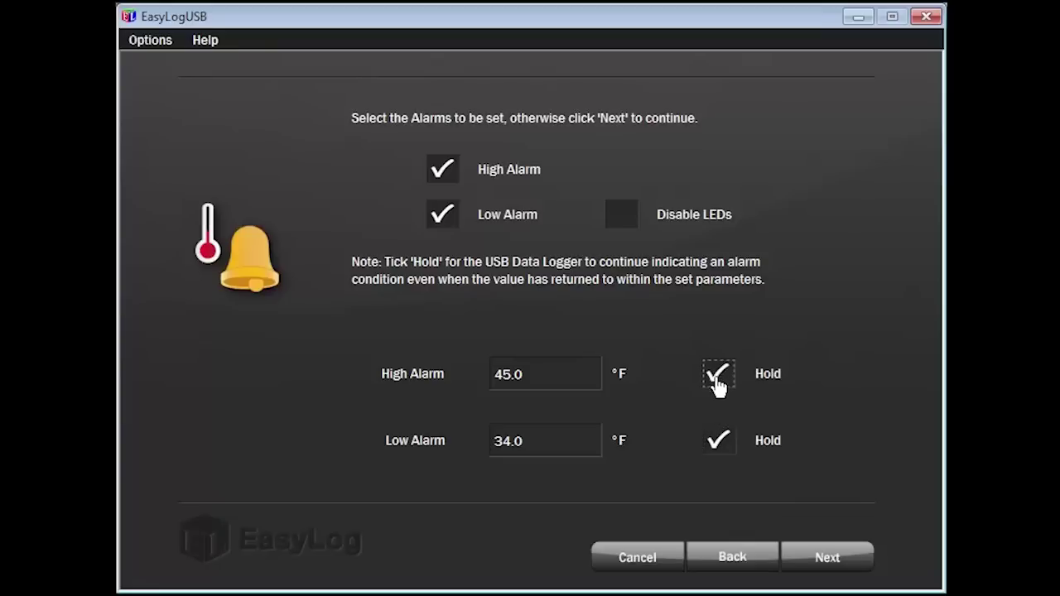
pyautogui.click(819, 560)
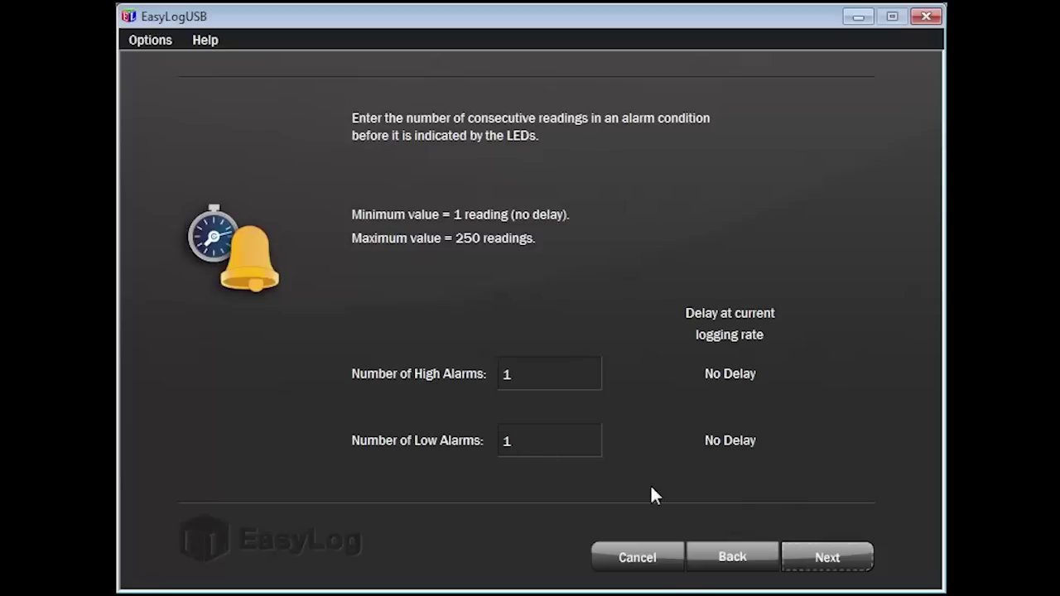
# Step: Keep Number of High and Low Alarms at 1 (No Delay) and proceed to start options
pyautogui.click(802, 560)
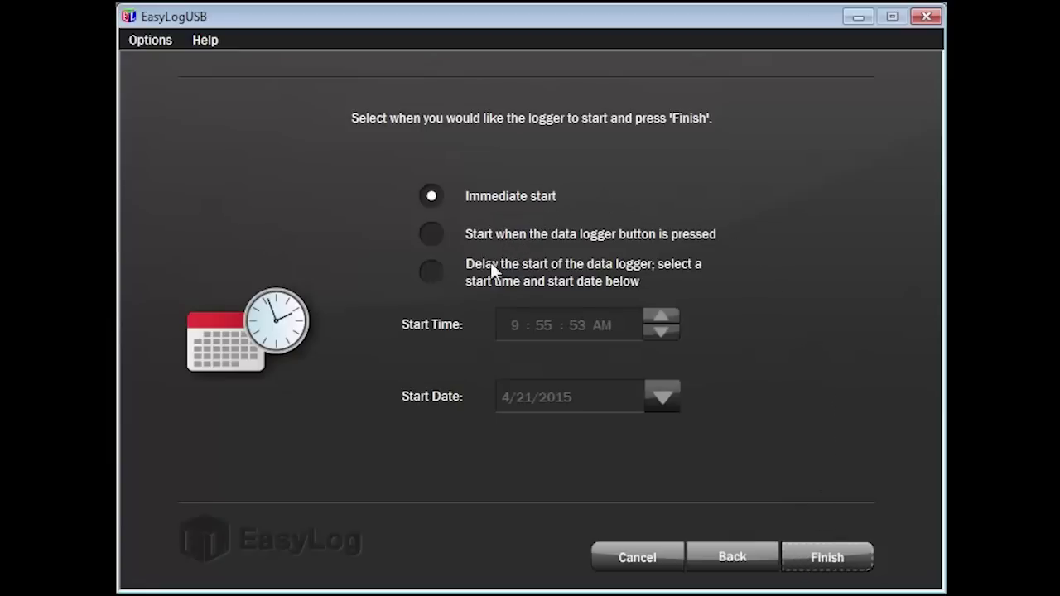
# Step: Delay the logger start to 10:55:58 AM on 4/21/2015 and finish configuration
pyautogui.click(431, 280)
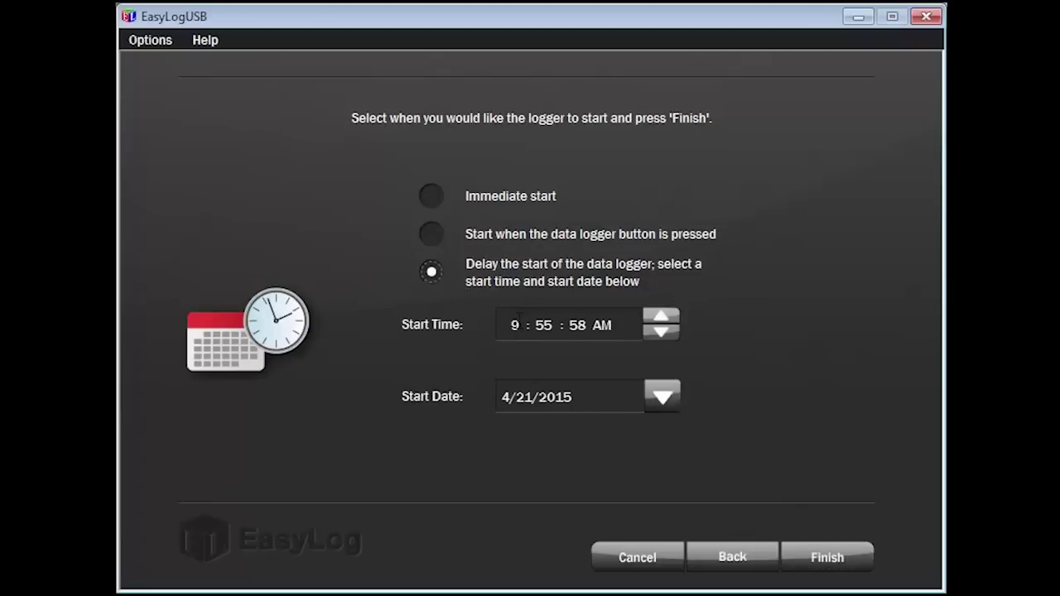
pyautogui.click(518, 321)
pyautogui.write('10')
pyautogui.click(826, 560)
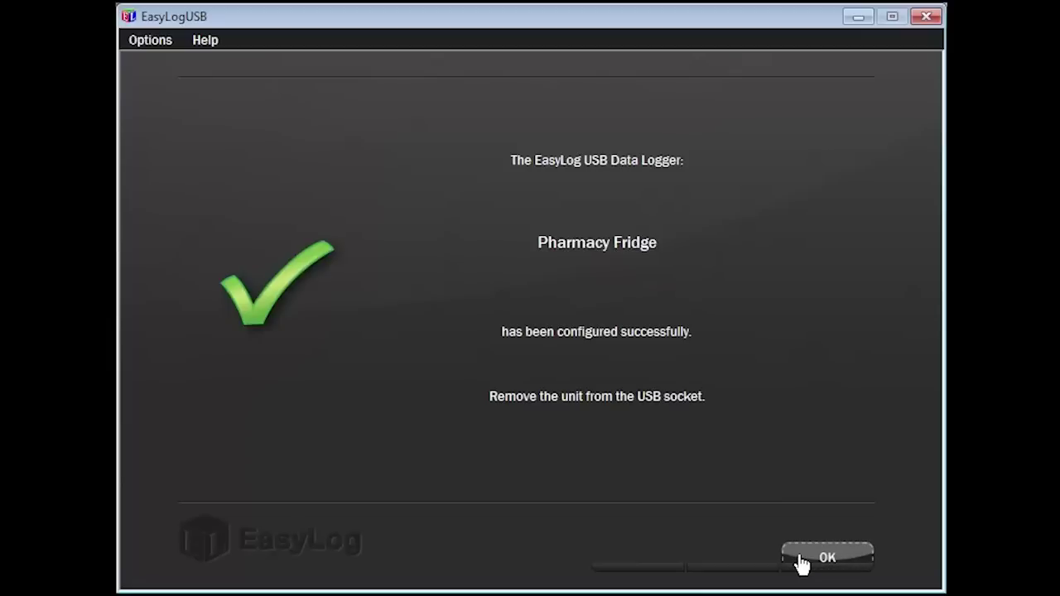
pyautogui.click(801, 561)
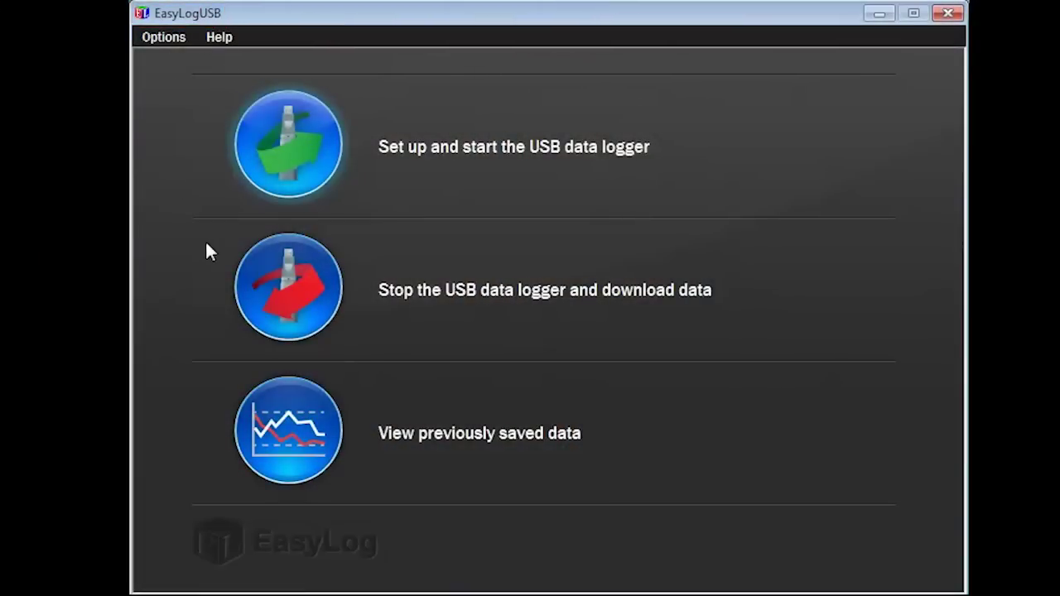
# Step: Stop the Pharmacy Fridge logger, confirm, and proceed to save its 20 readings
pyautogui.click(258, 288)
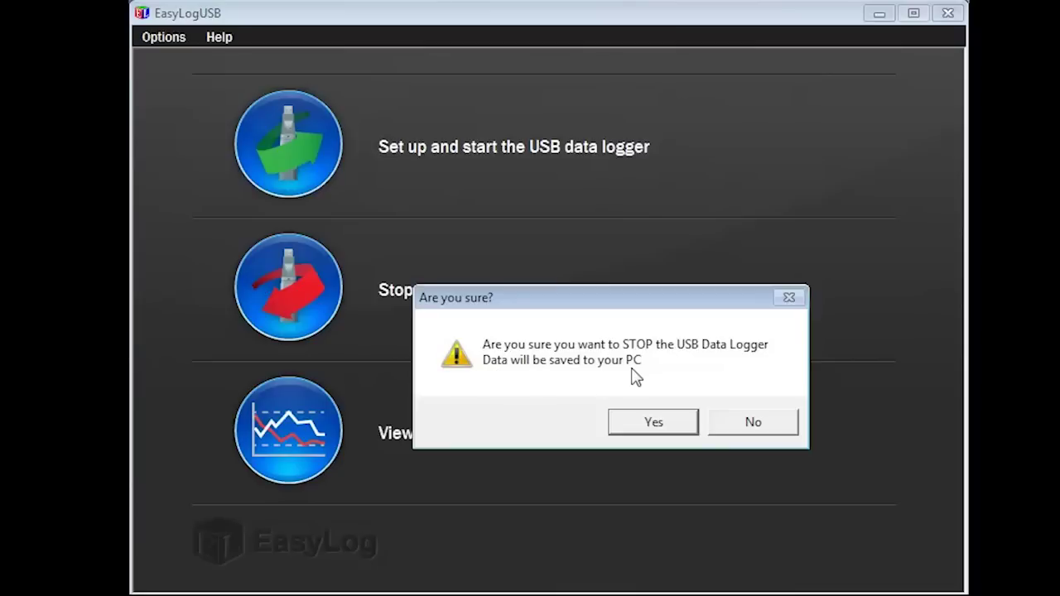
pyautogui.click(647, 424)
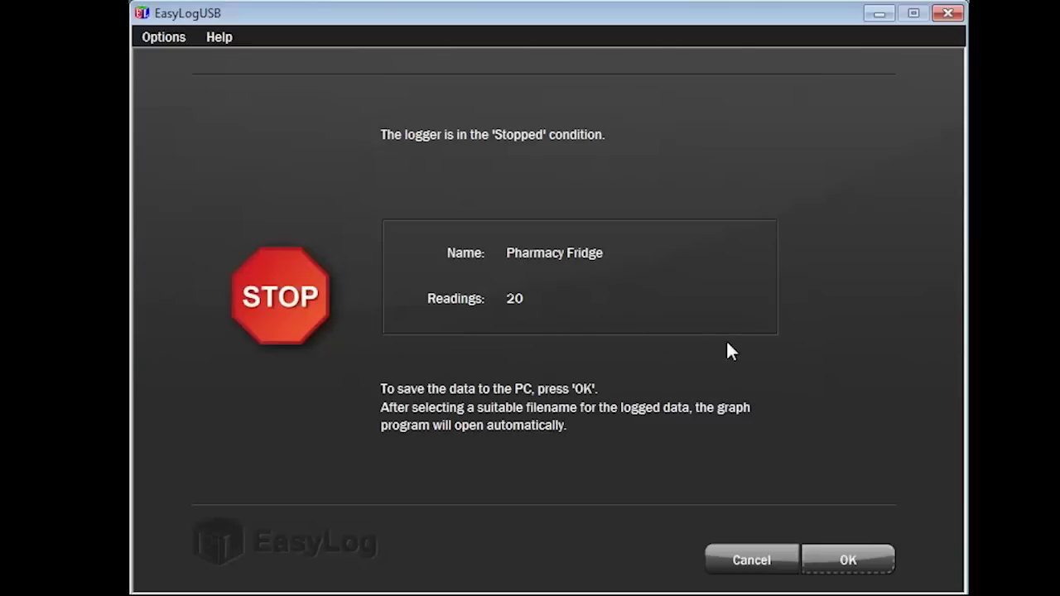
pyautogui.click(837, 561)
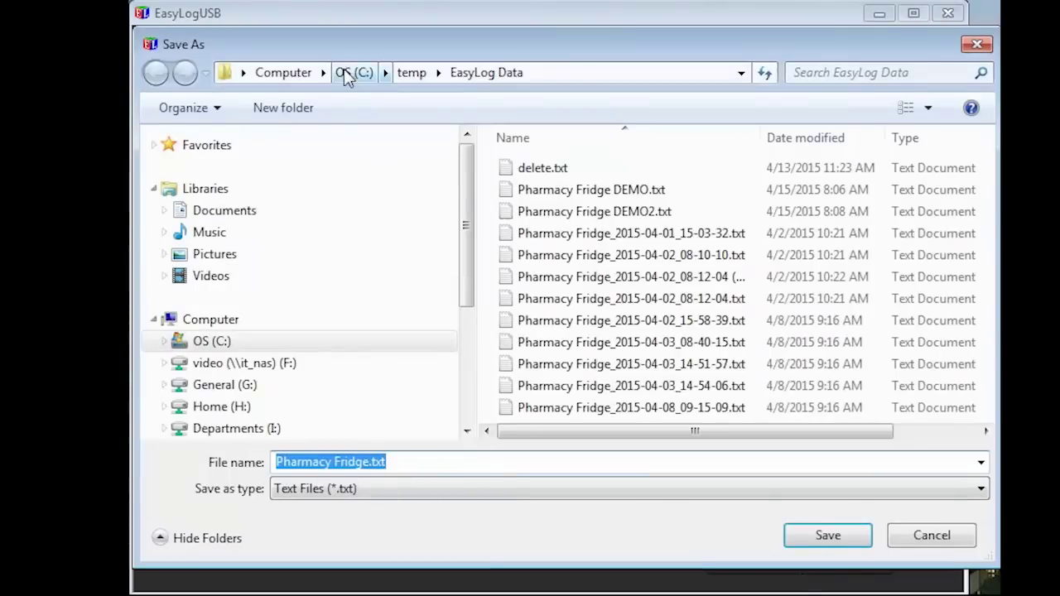
# Step: Save the readings as Pharmacy Fridge Presentation.txt and view them in EasyLogGraph
pyautogui.click(410, 462)
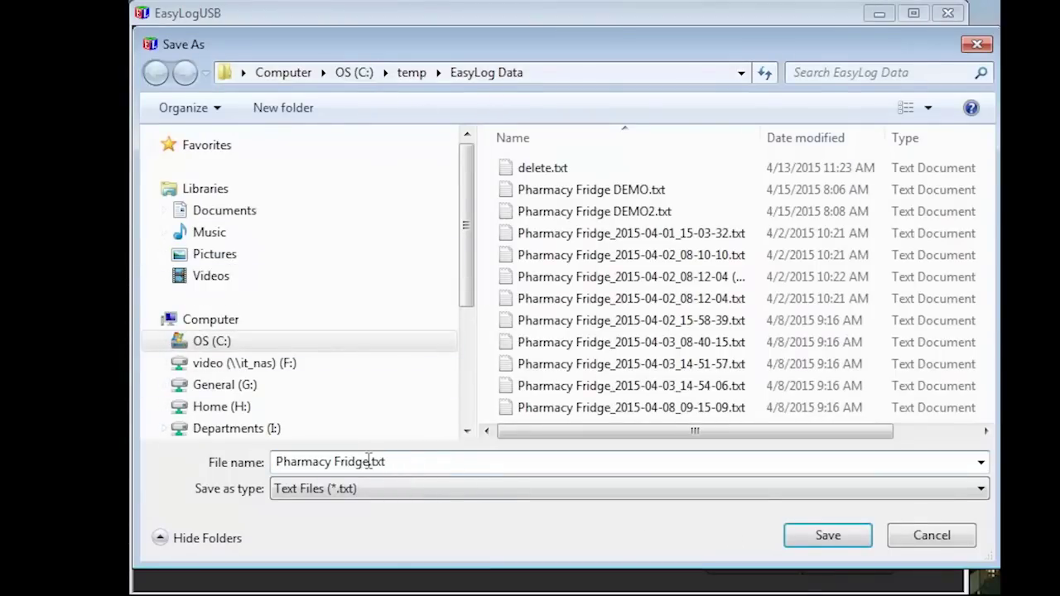
pyautogui.write('Presenta')
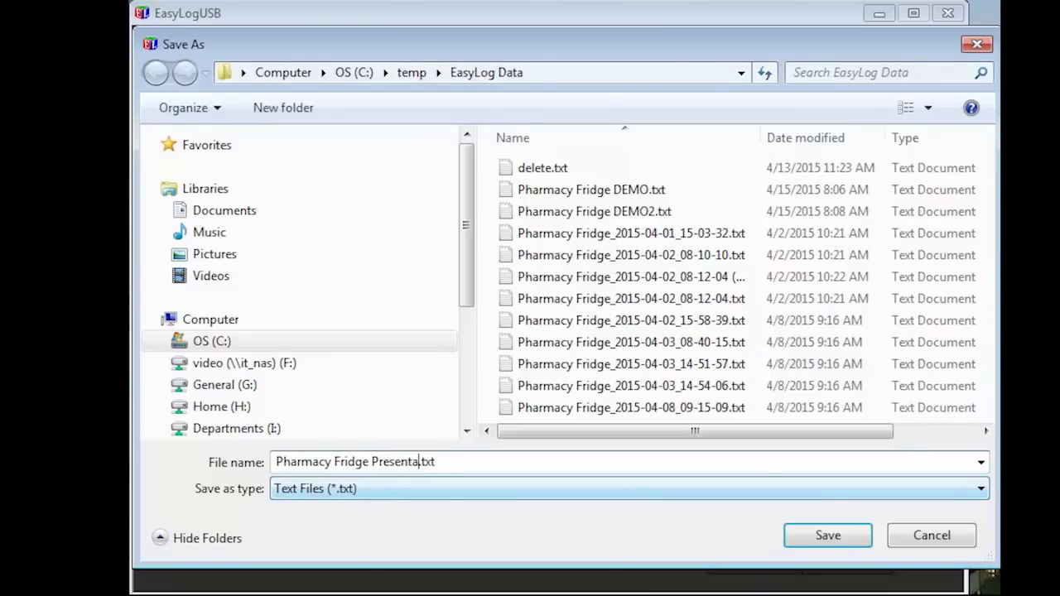
pyautogui.write('tion')
pyautogui.click(859, 543)
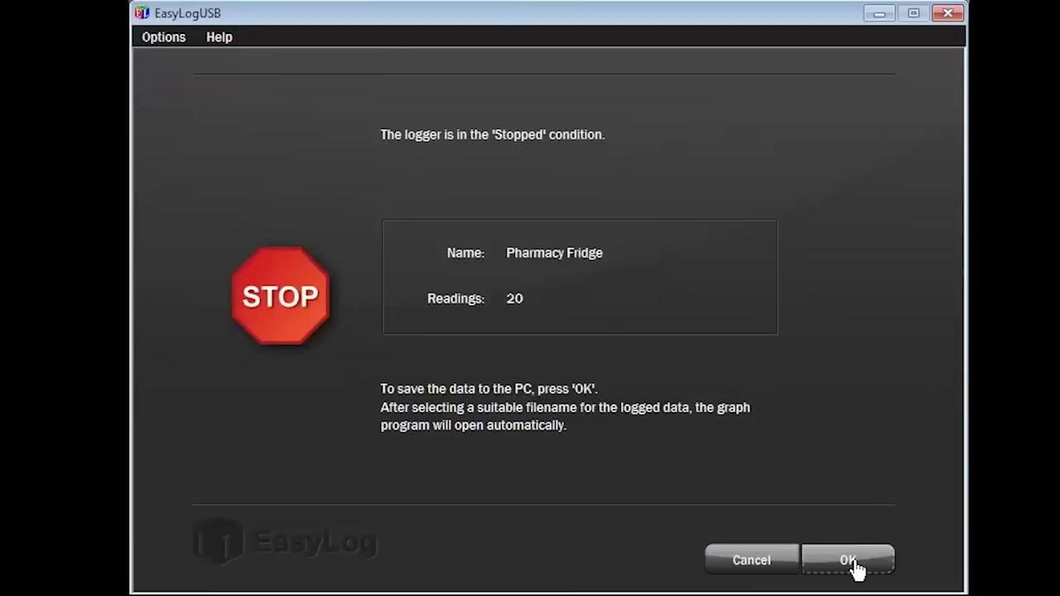
pyautogui.click(854, 562)
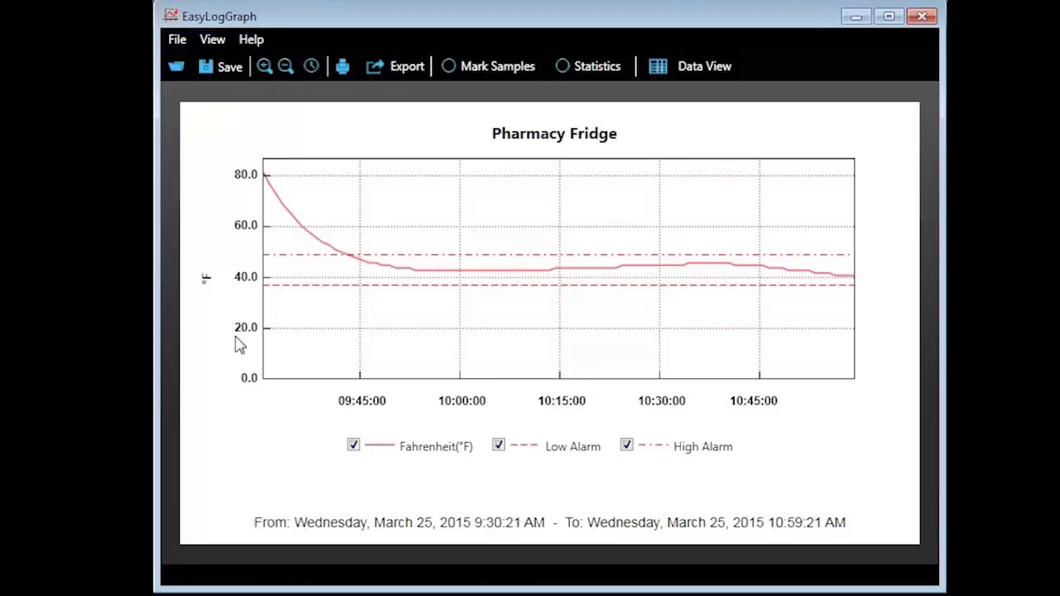
# Step: Toggle the Fahrenheit, Low Alarm and High Alarm legend lines, leaving only the Fahrenheit curve shown
pyautogui.moveTo(270, 367)
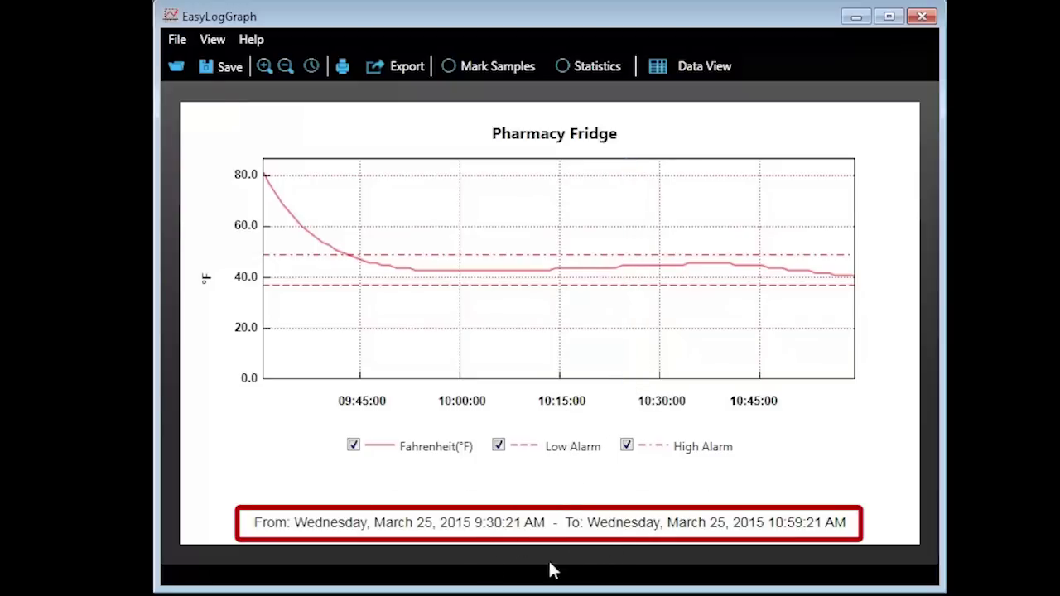
pyautogui.click(353, 447)
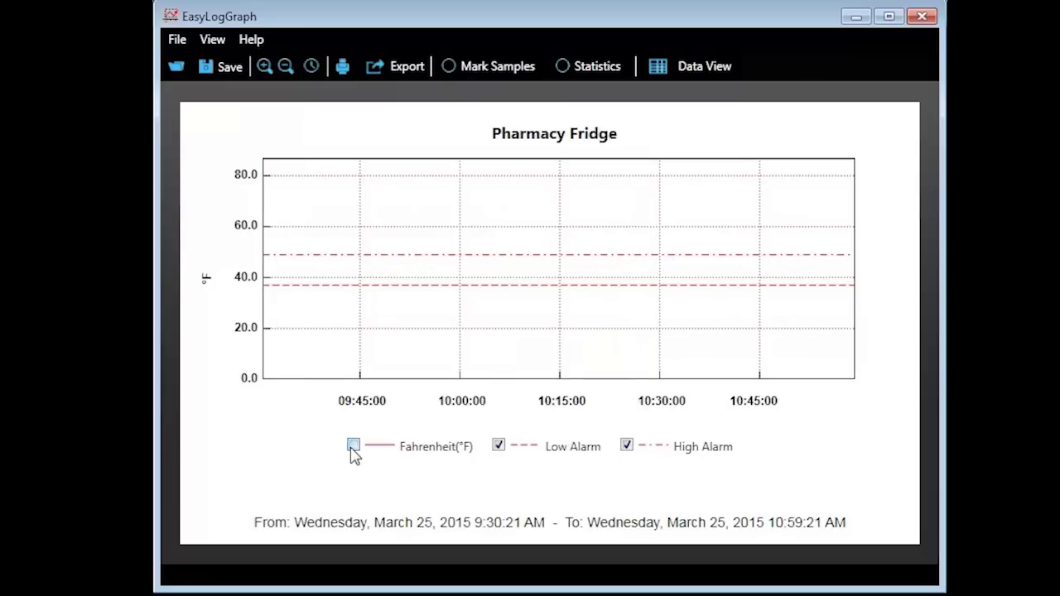
pyautogui.click(497, 446)
pyautogui.click(627, 445)
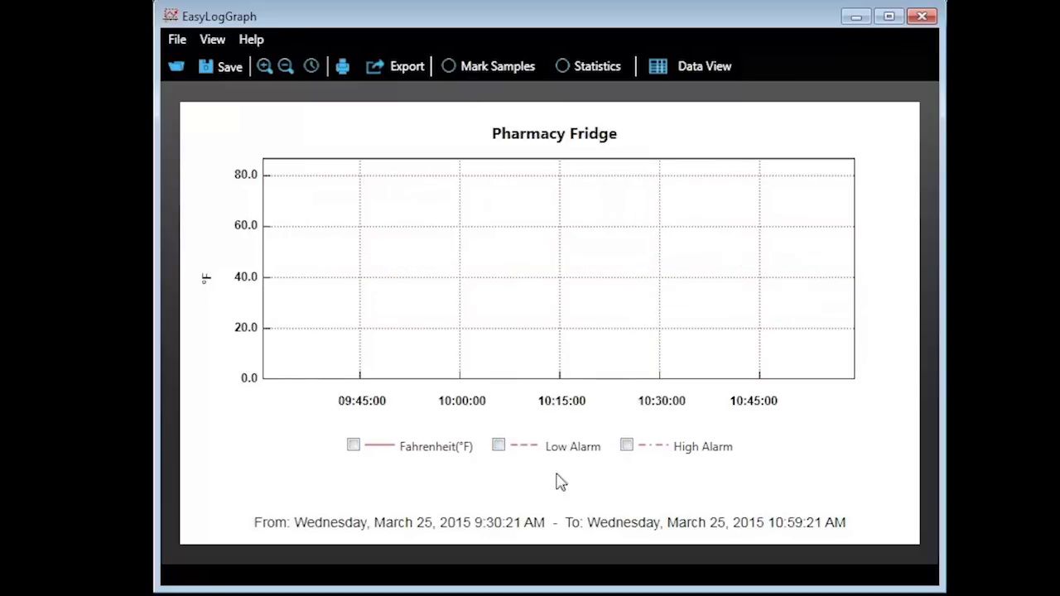
pyautogui.click(353, 446)
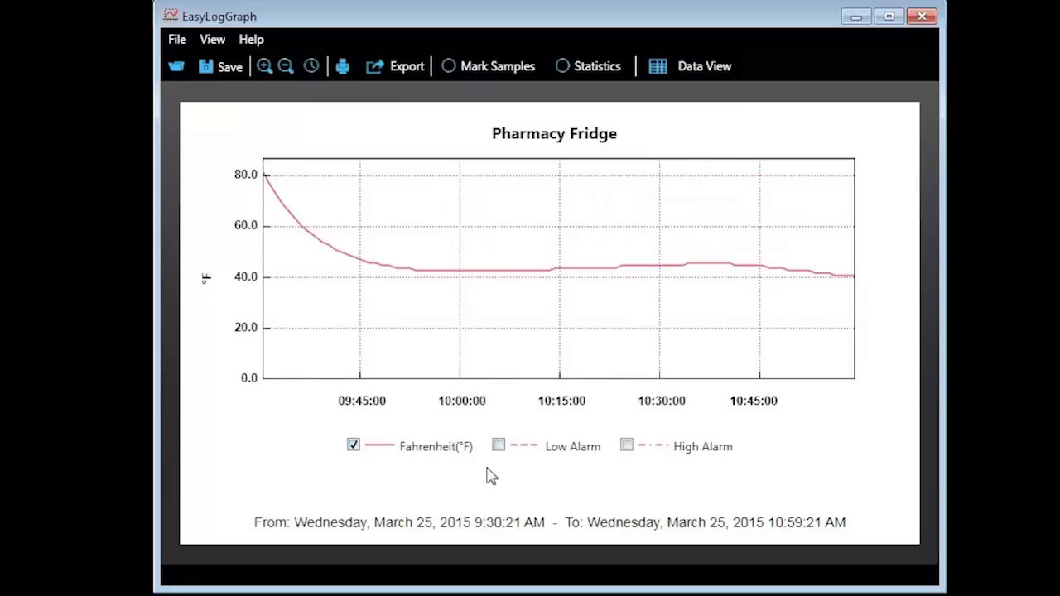
pyautogui.click(499, 447)
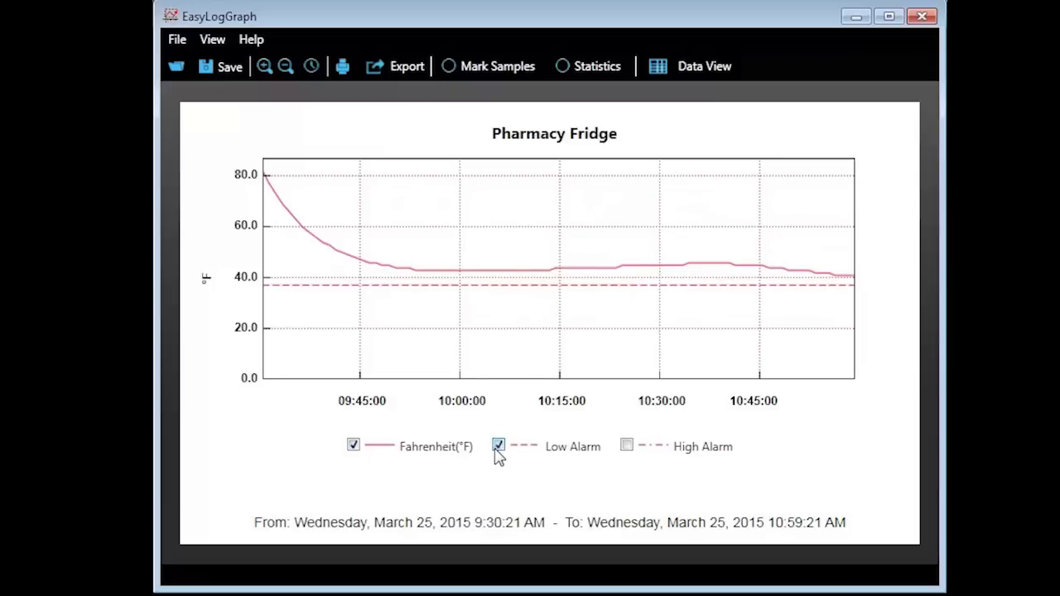
pyautogui.click(499, 446)
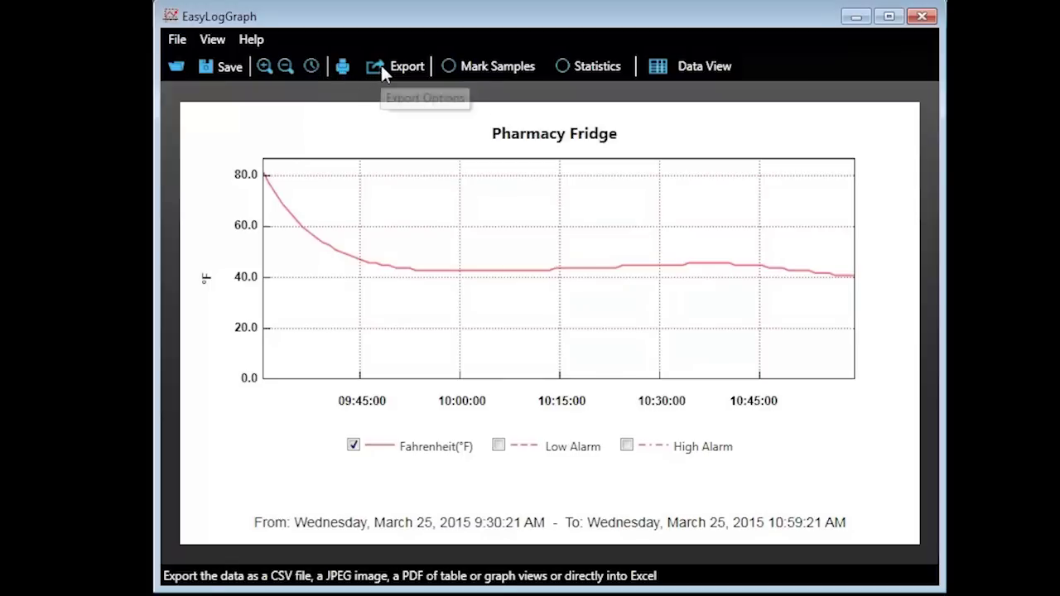
# Step: Open the Save Log File dialog and dismiss it without saving
pyautogui.click(226, 66)
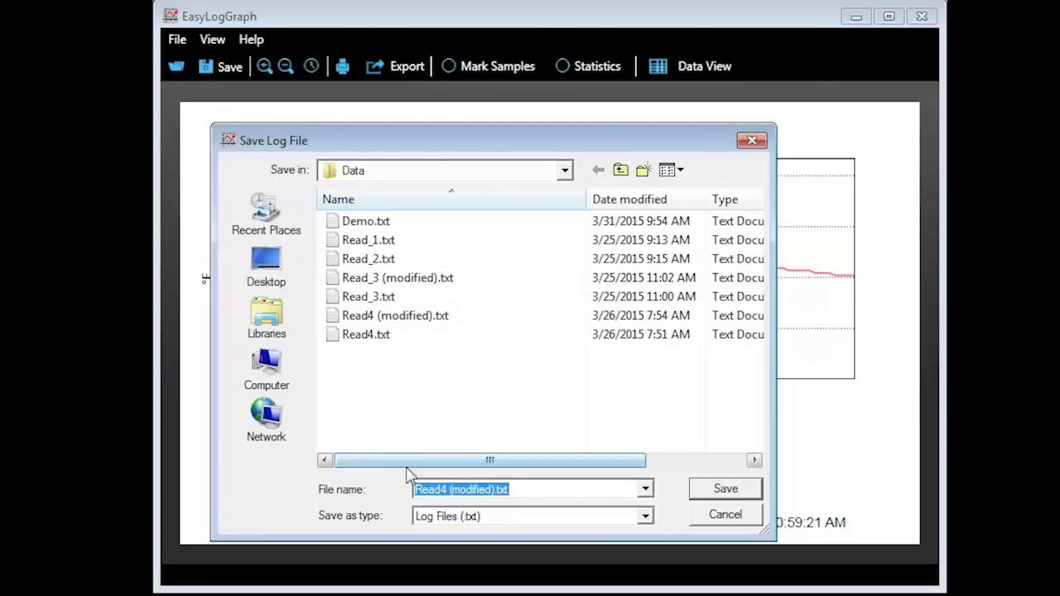
pyautogui.press('Return')
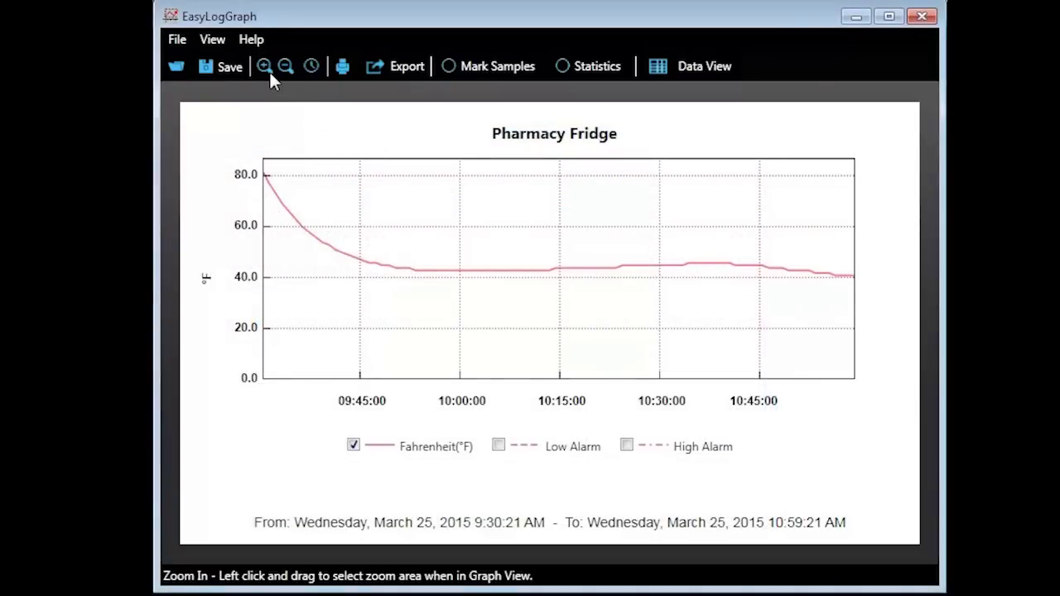
# Step: Zoom the graph to the 9:30:21 to 10:50:21 AM range on March 25, 2015
pyautogui.click(312, 68)
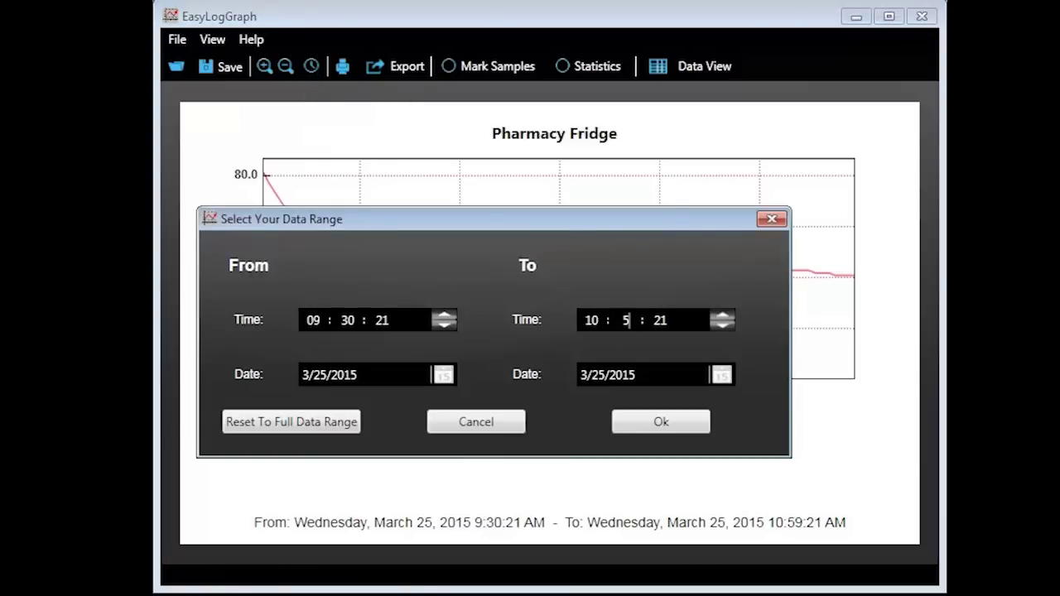
pyautogui.click(647, 422)
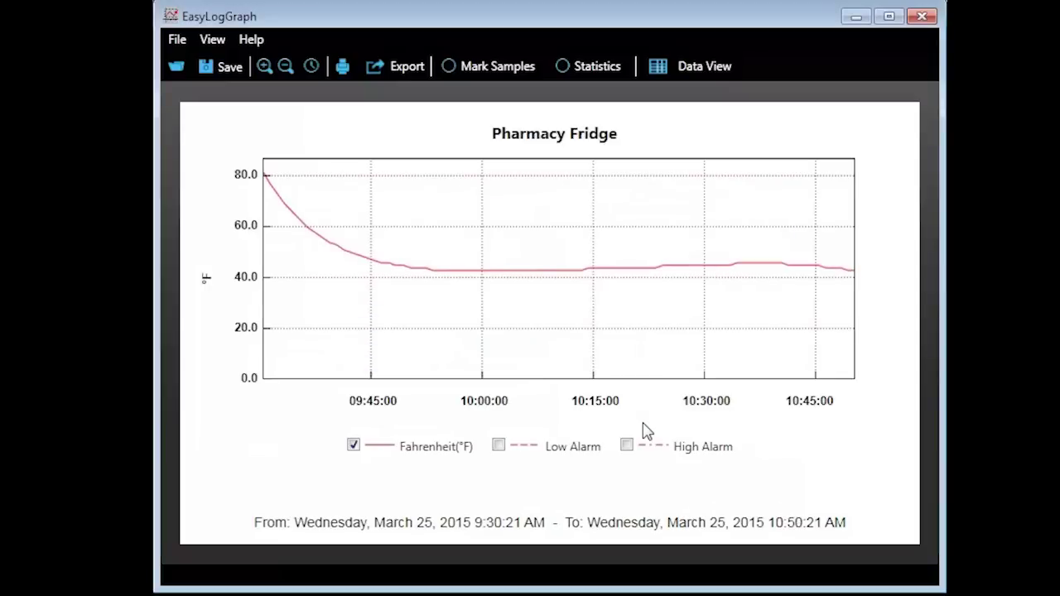
# Step: Look at the Print and Export options, closing both without printing or exporting
pyautogui.click(344, 67)
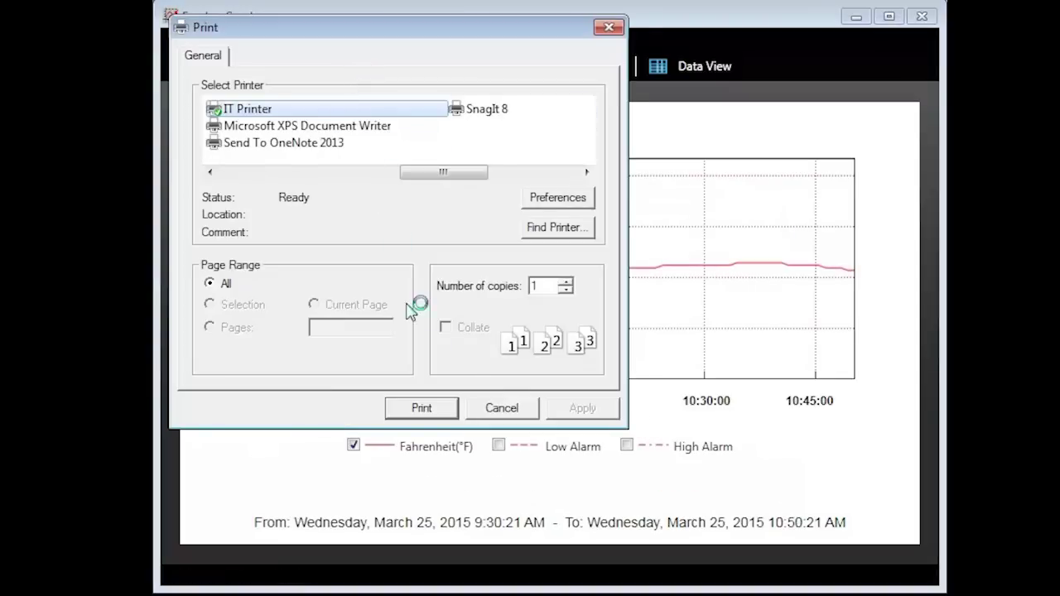
pyautogui.click(495, 408)
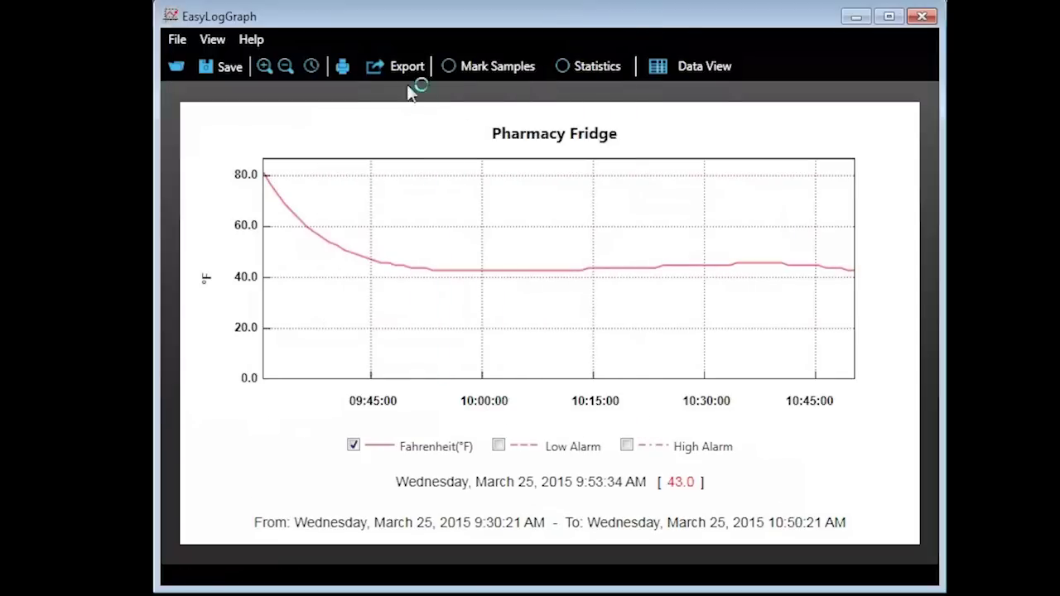
pyautogui.click(405, 66)
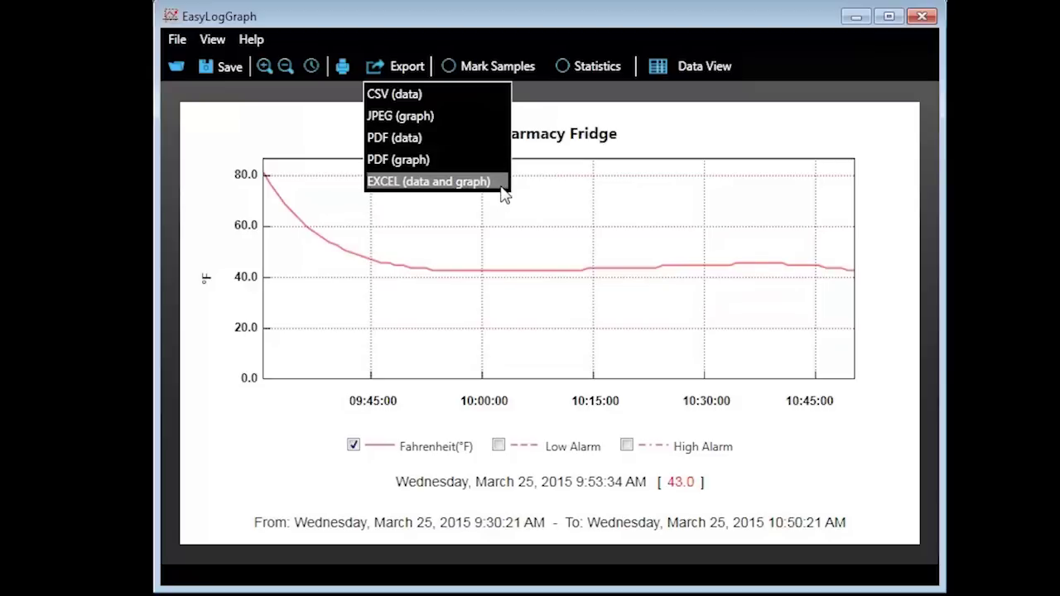
pyautogui.click(593, 161)
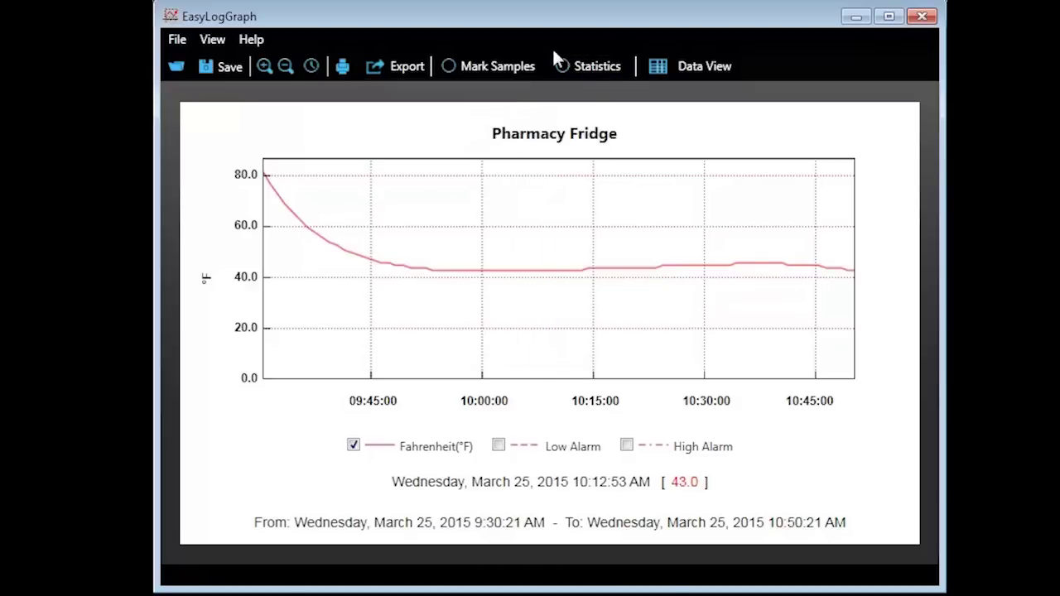
# Step: Toggle sample markers on and off, then show statistics: Max 82, Min 43, Avg 47.3, Std 7.8
pyautogui.click(491, 65)
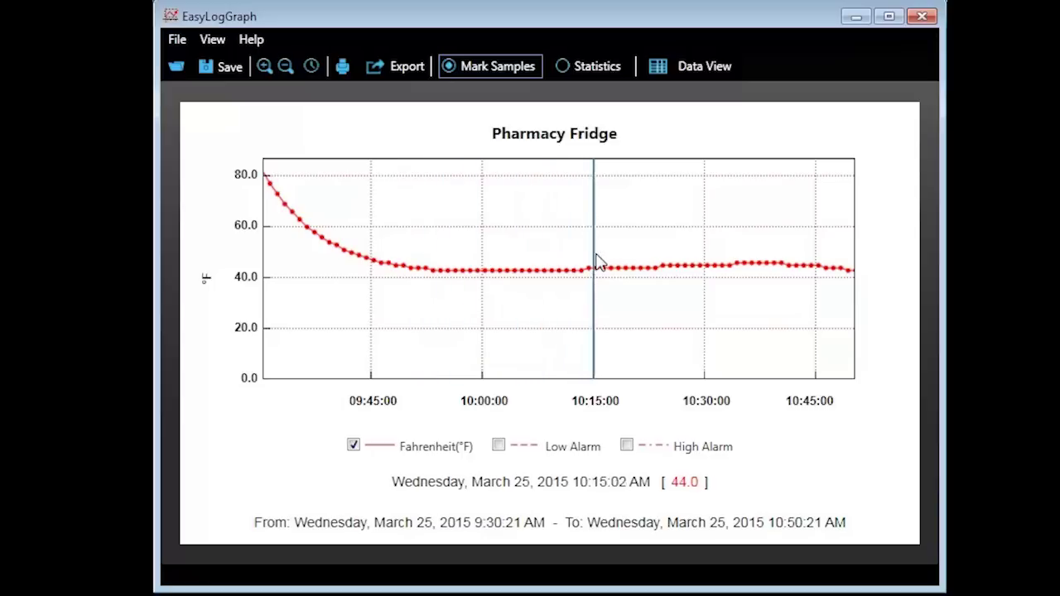
pyautogui.click(498, 68)
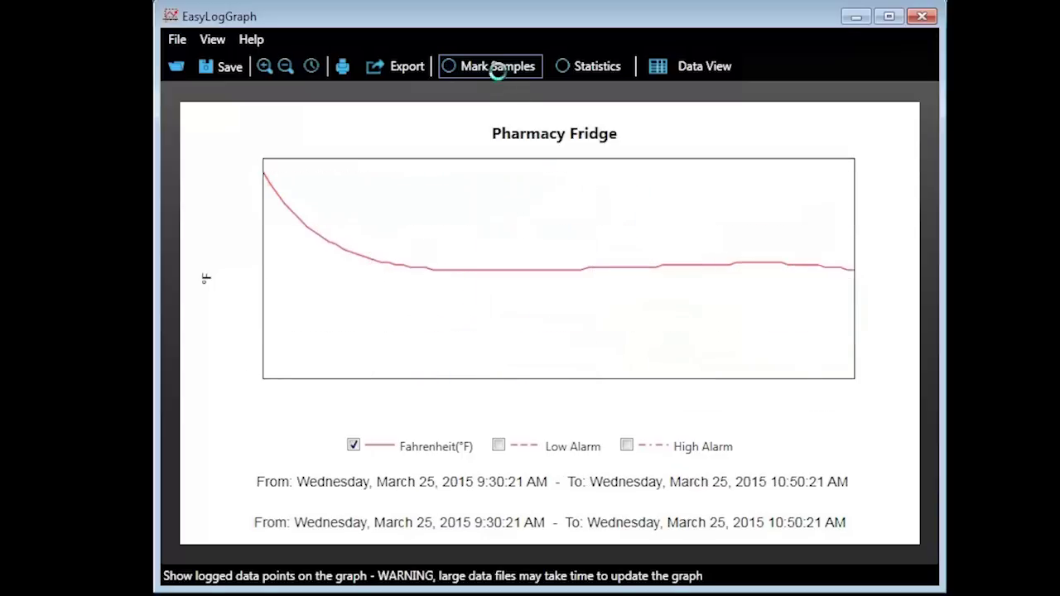
pyautogui.click(565, 72)
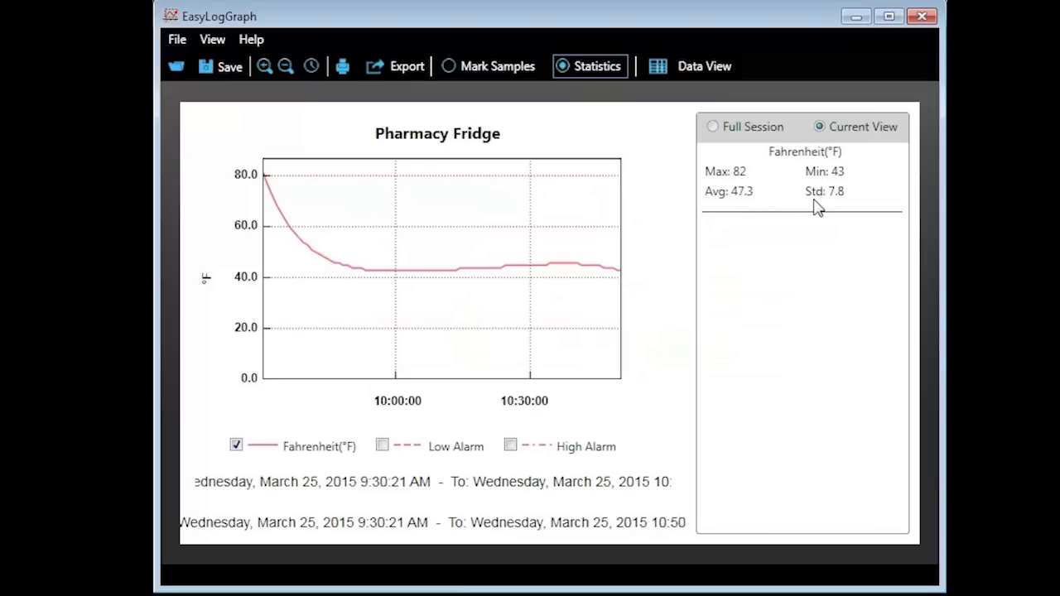
# Step: Hide statistics and view the readings table, filtering to alarm readings only, then back to all
pyautogui.click(603, 68)
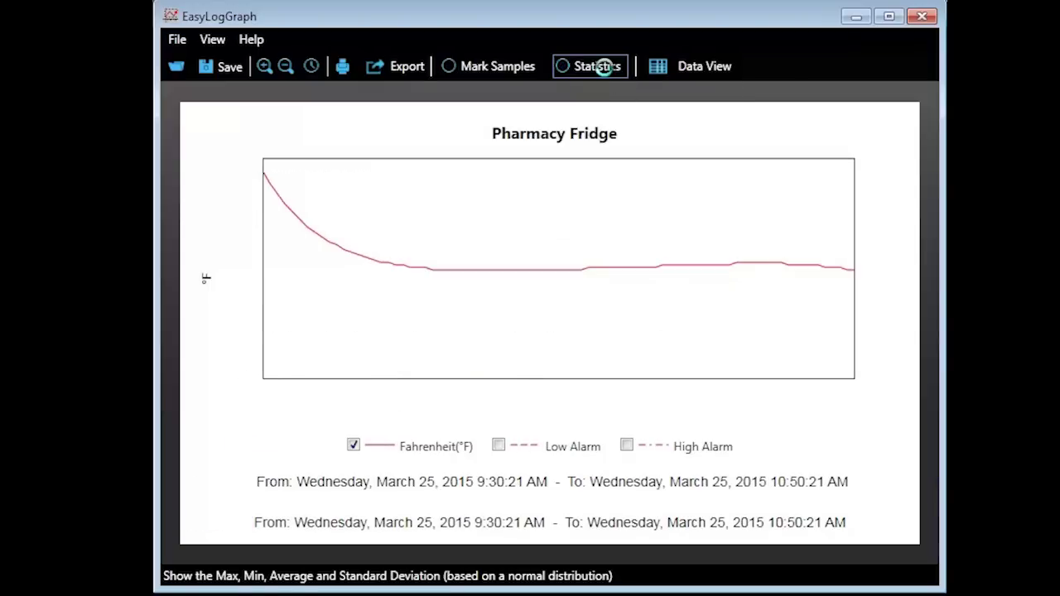
pyautogui.click(660, 67)
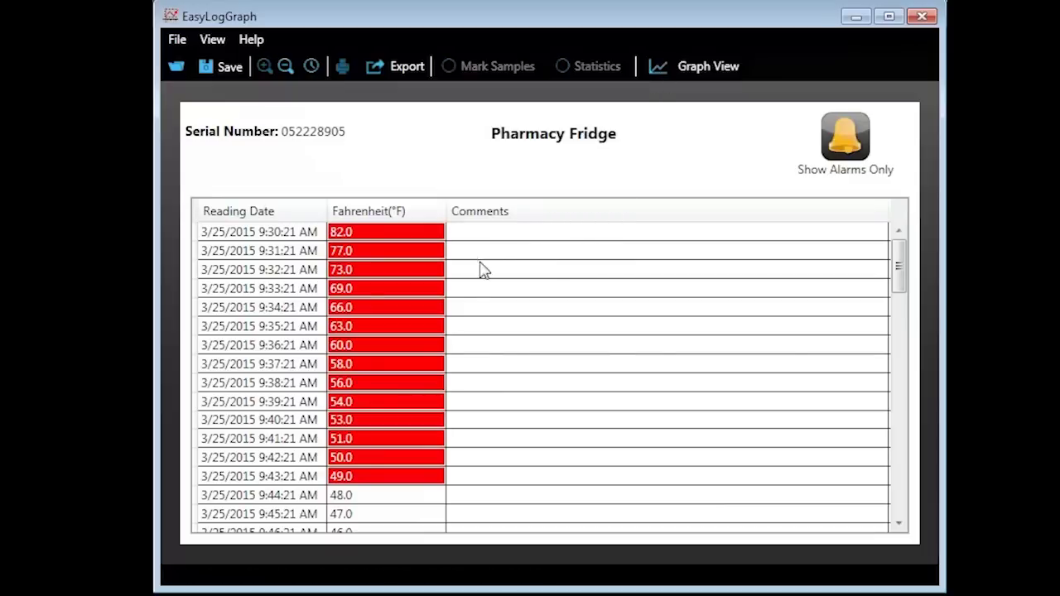
pyautogui.moveTo(898, 269)
pyautogui.mouseDown()
pyautogui.moveTo(870, 388)
pyautogui.moveTo(881, 433)
pyautogui.moveTo(885, 277)
pyautogui.mouseUp()
pyautogui.click(838, 149)
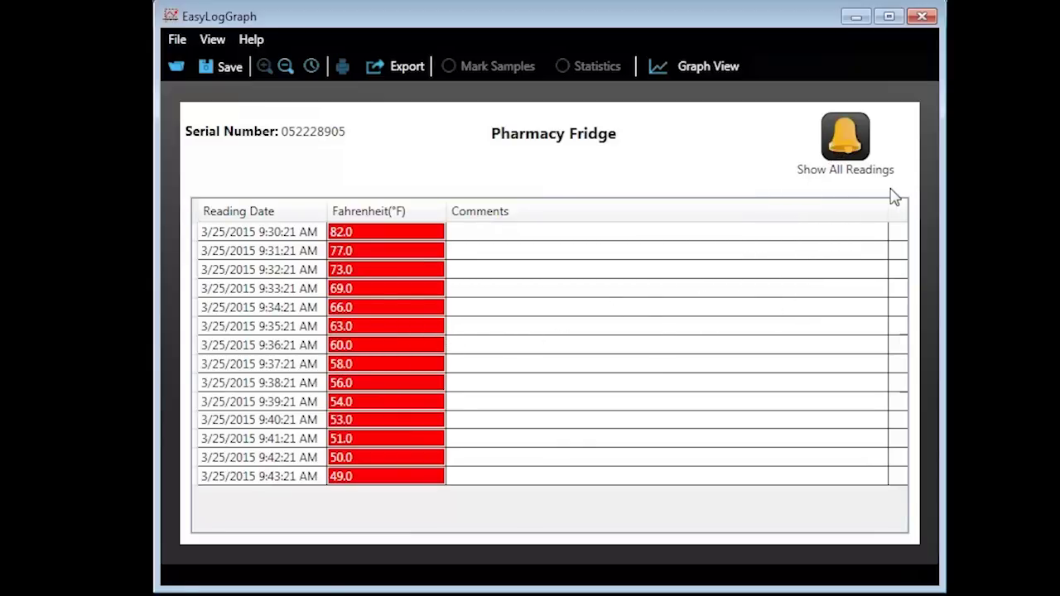
pyautogui.click(846, 149)
# Step: Begin logger setup with a delayed start and select the start time hour to adjust
pyautogui.moveTo(900, 268); pyautogui.dragTo(884, 372)
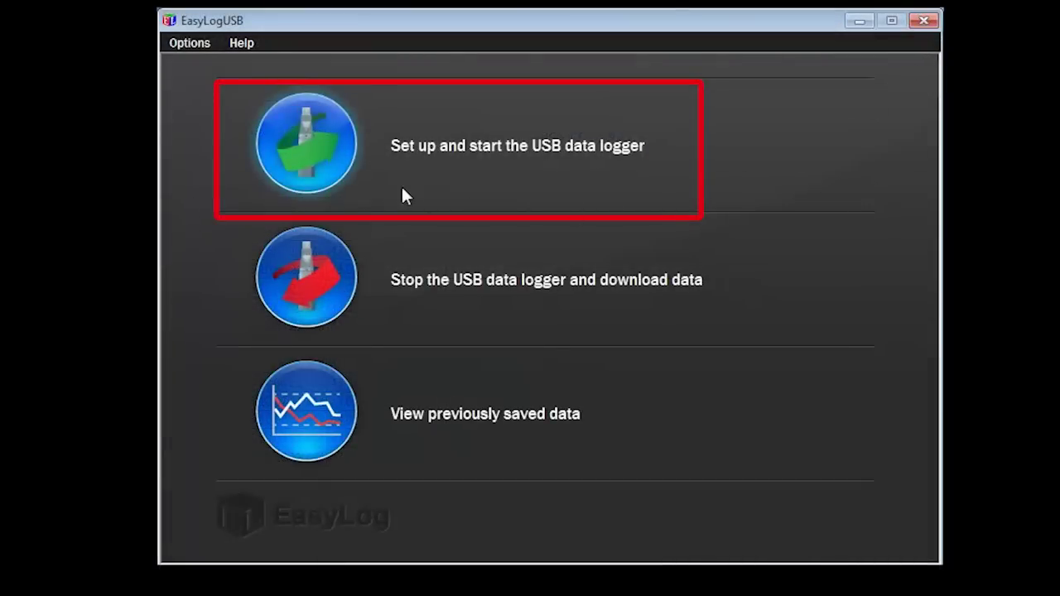
pyautogui.click(317, 145)
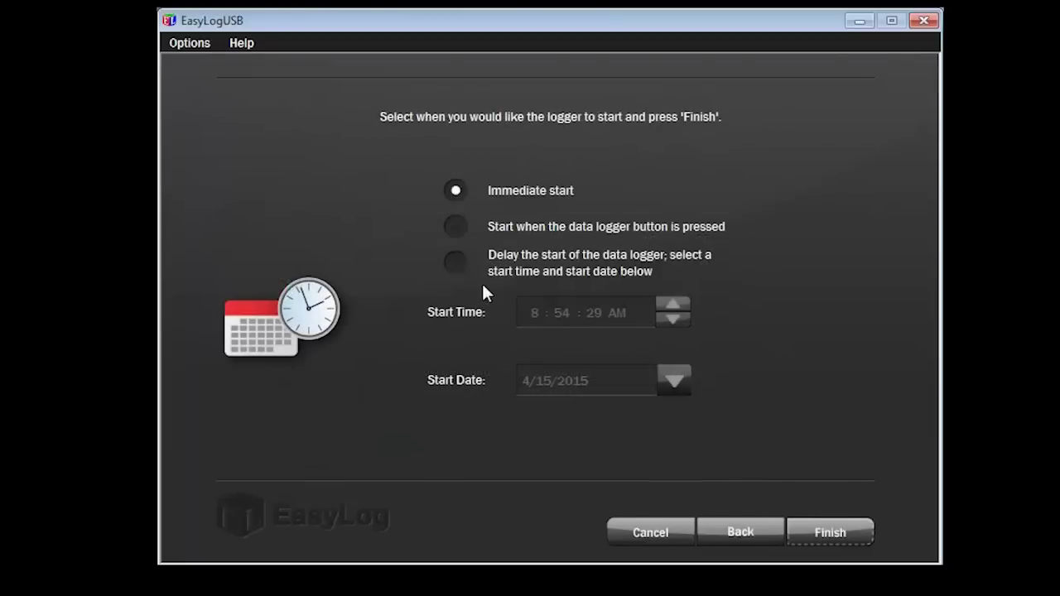
pyautogui.click(456, 263)
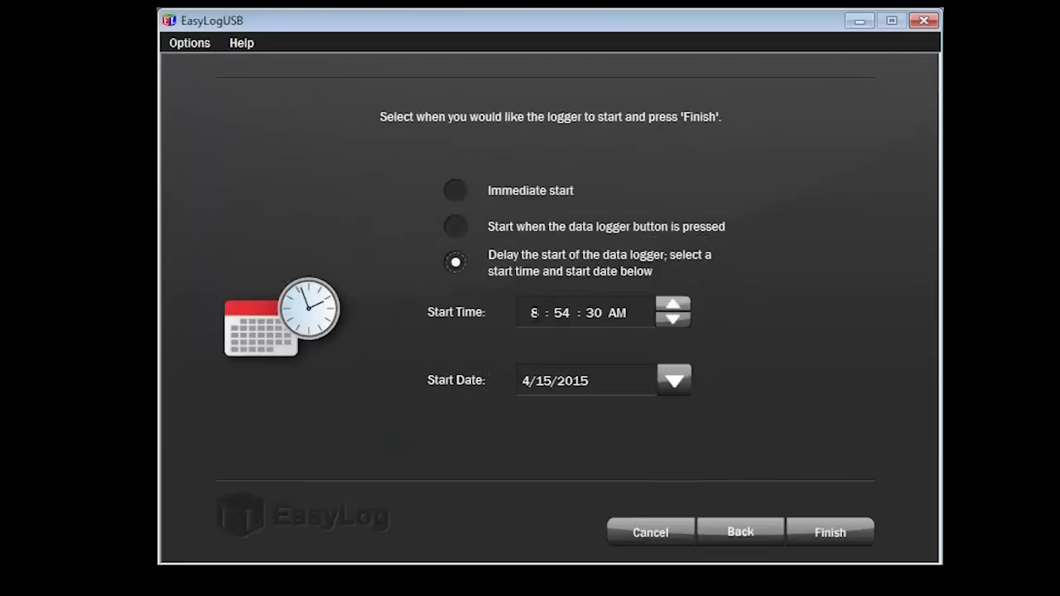
pyautogui.click(530, 313)
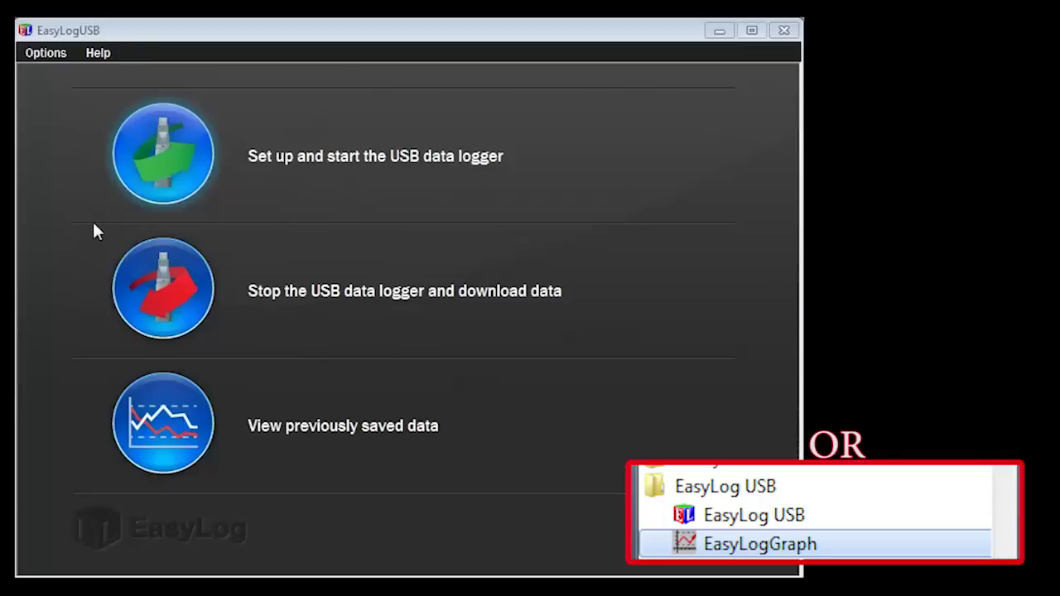
# Step: Open Pharmacy Fridge DEMO (modified).txt from saved data and read values along its graph
pyautogui.click(160, 427)
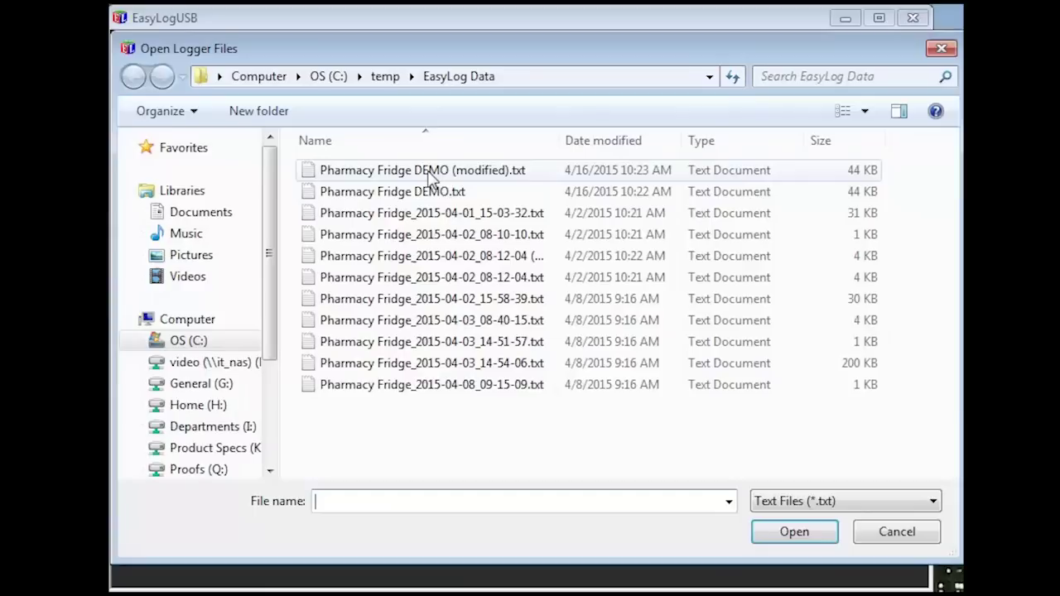
pyautogui.click(431, 179)
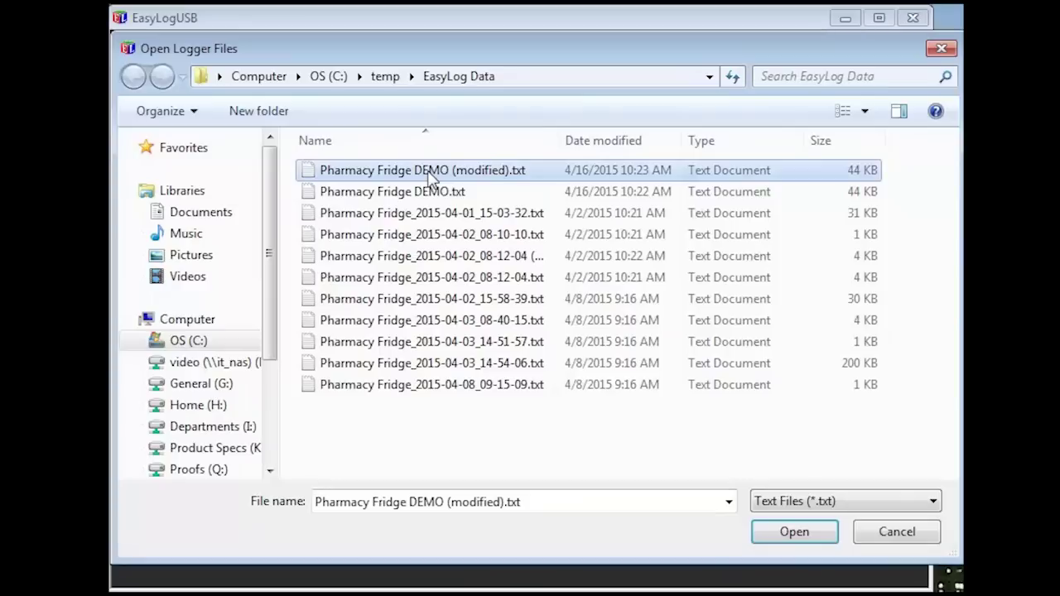
pyautogui.doubleClick(429, 174)
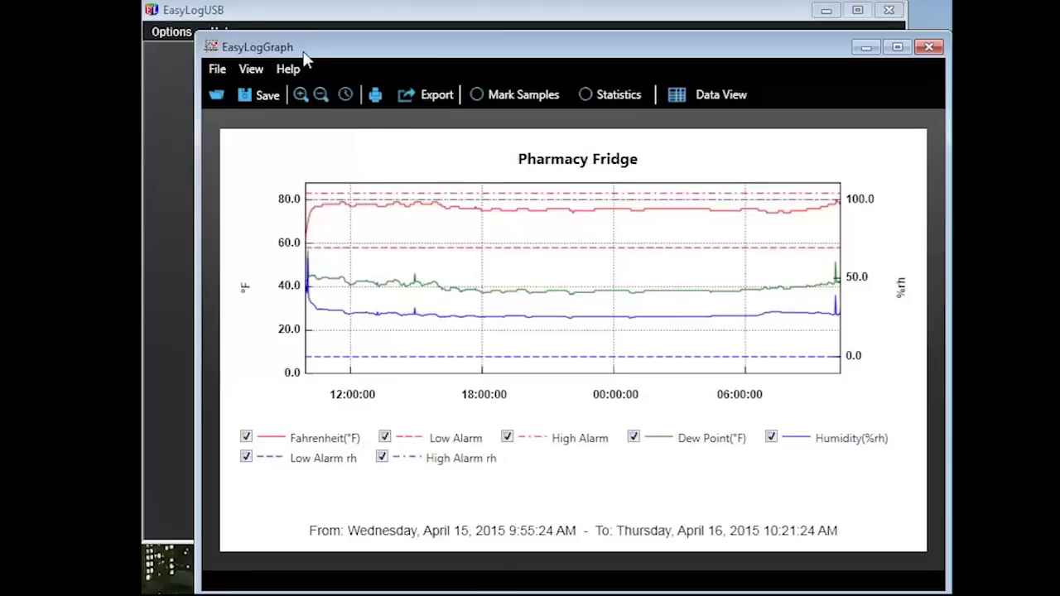
pyautogui.moveTo(352, 207); pyautogui.dragTo(439, 201)
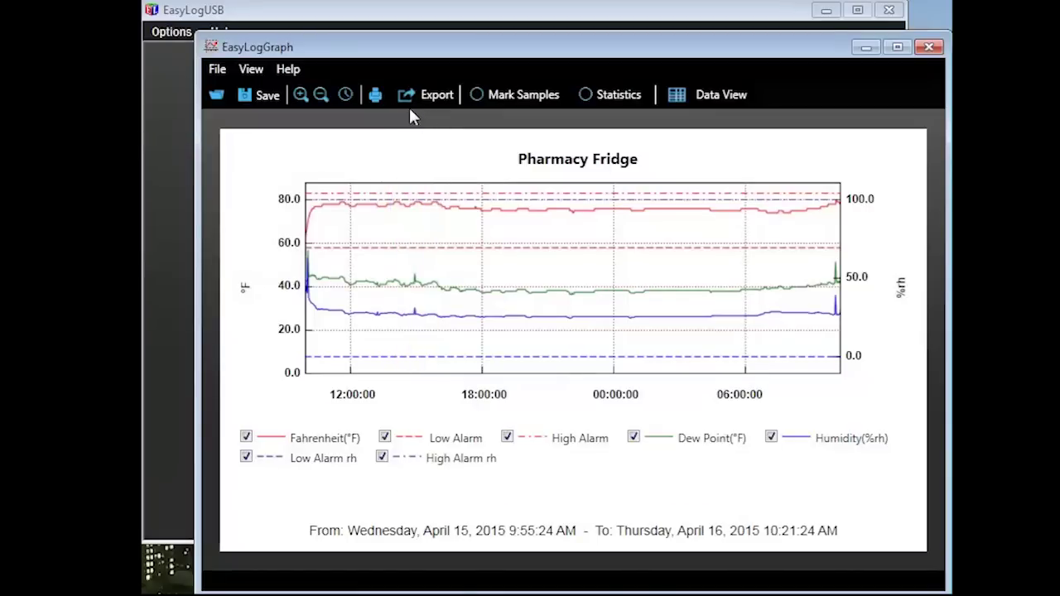